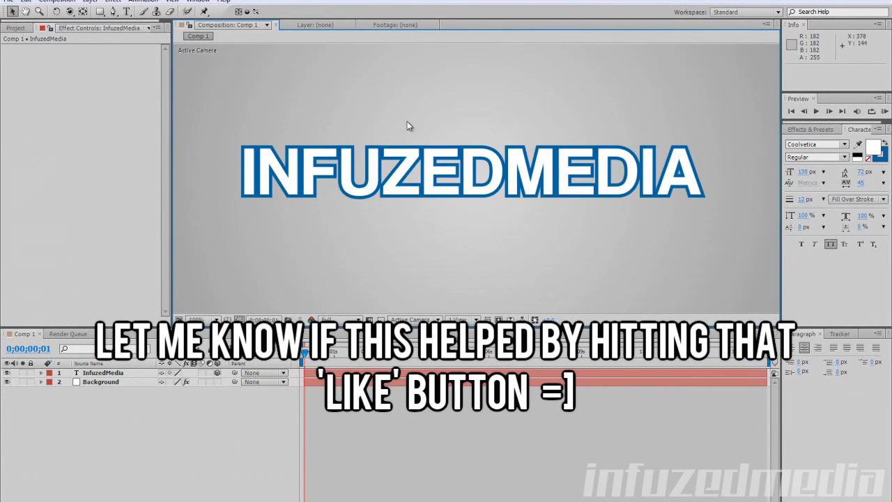
- Zoom the Composition view from 100% to 50% so the whole INFUZEDMEDIA frame fits
key(comma)
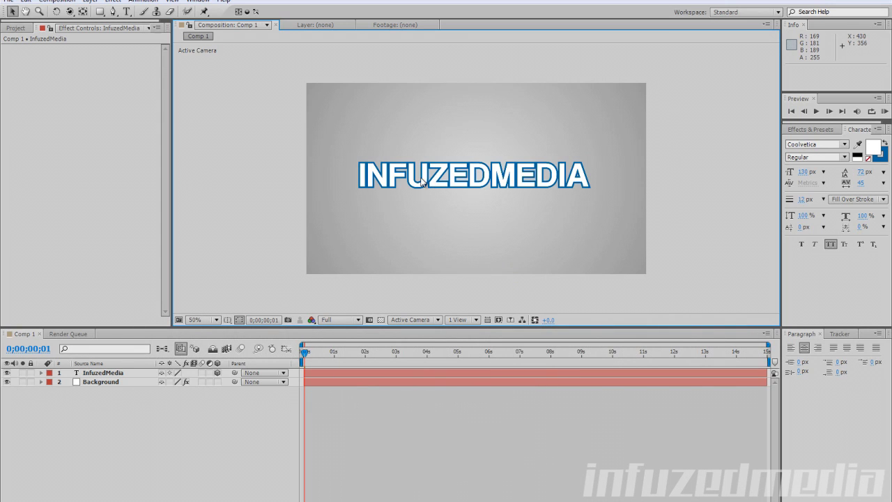
- Add a new camera layer, Camera 1, with default settings
click(92, 1)
mouse_move(105, 12)
click(326, 46)
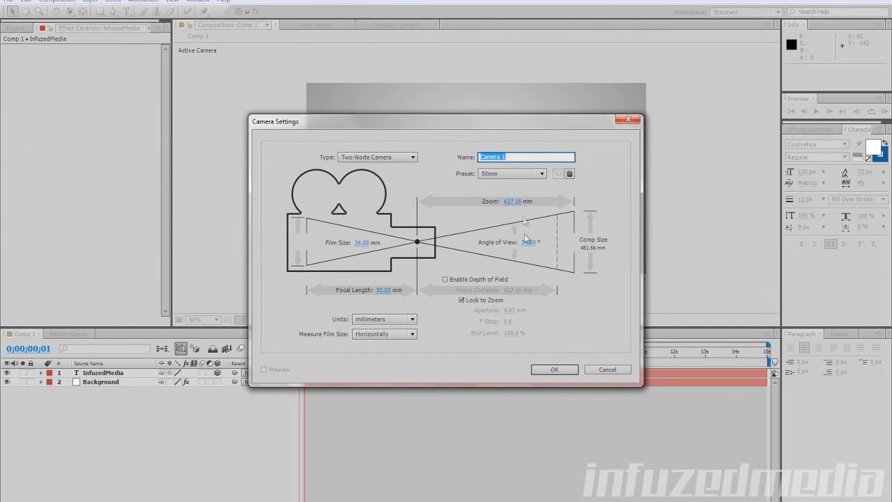
click(538, 369)
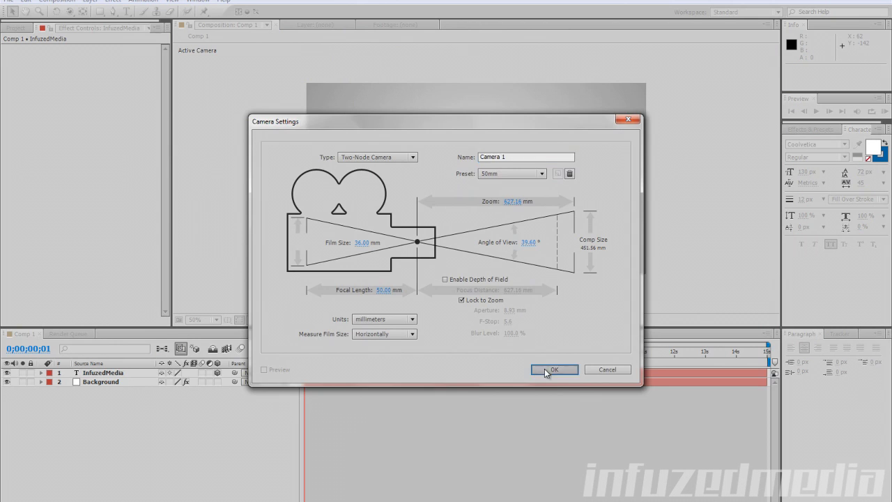
scroll(465, 236, up, 1)
scroll(460, 237, down, 1)
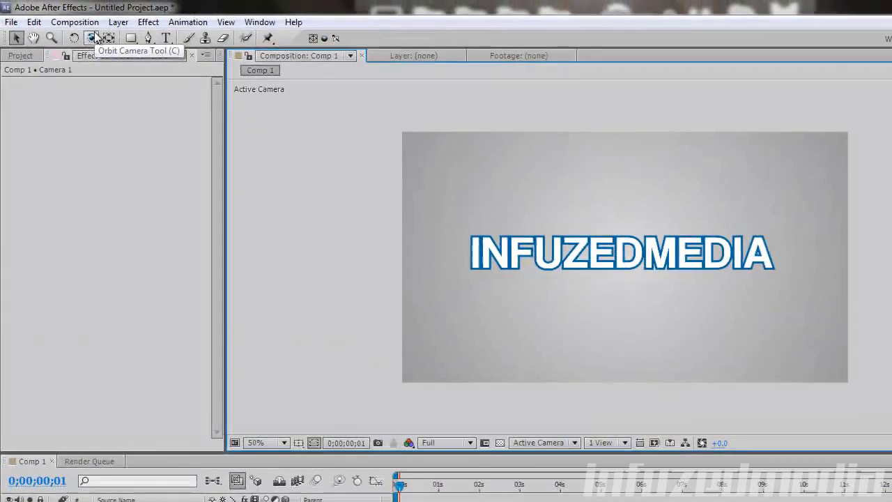
- Orbit Camera 1 so INFUZEDMEDIA sits at a strong perspective angle
click(71, 11)
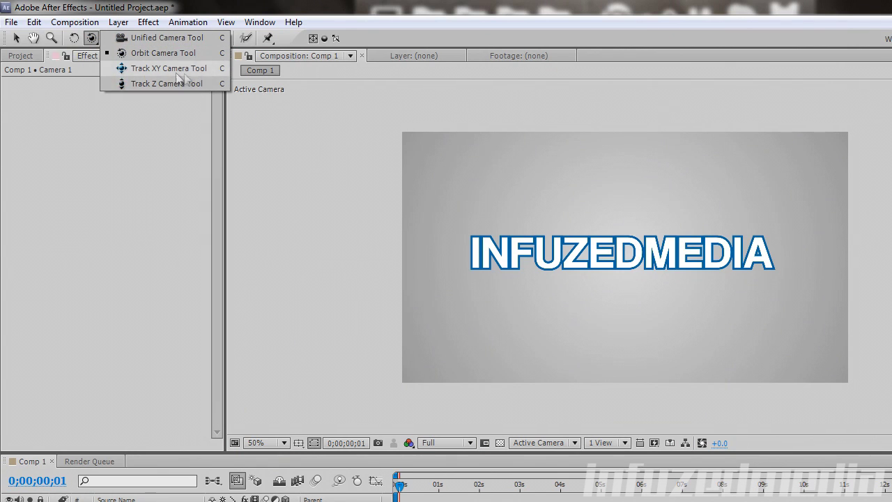
click(214, 55)
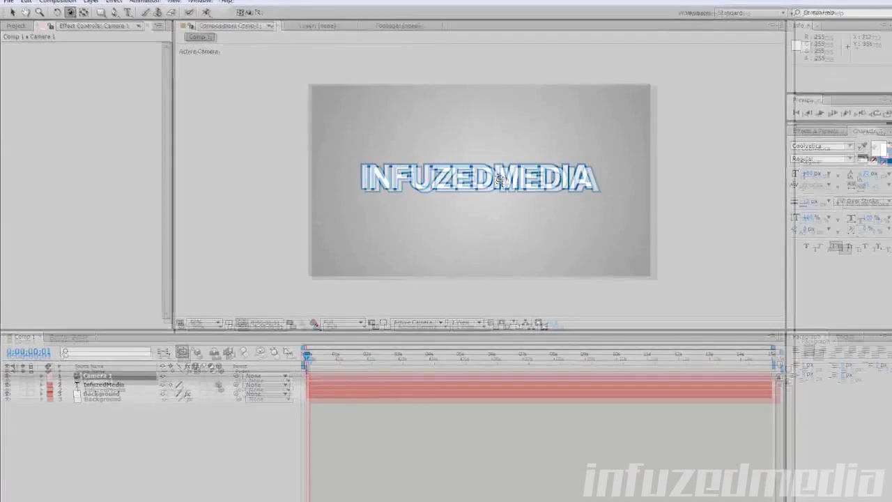
drag(591, 284, 574, 257)
drag(437, 177, 521, 178)
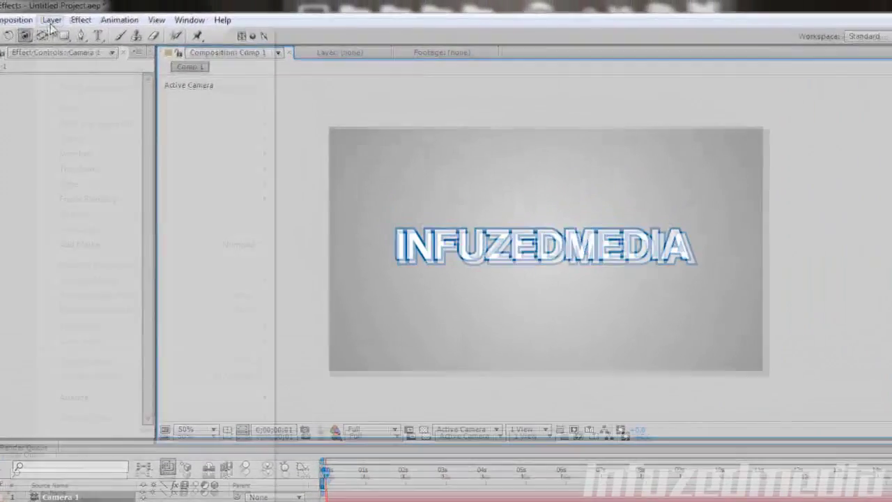
- Create a small white solid 50 pixels wide
click(90, 0)
mouse_move(104, 13)
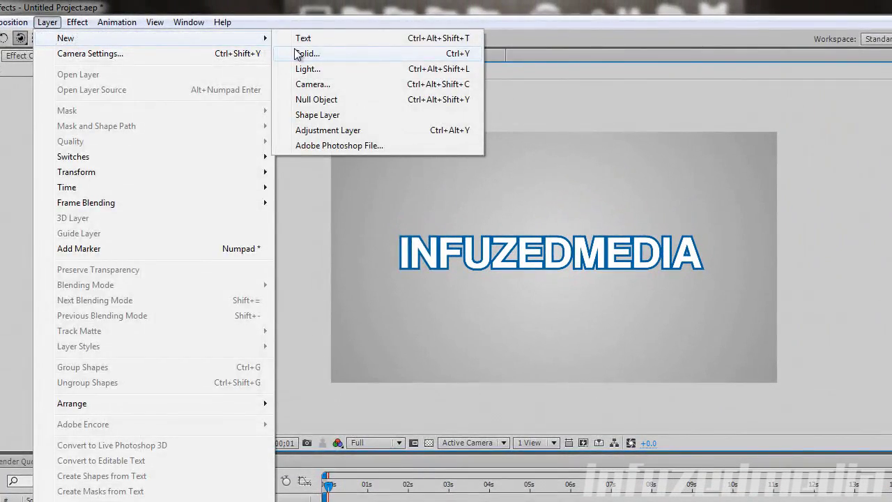
click(299, 54)
click(218, 246)
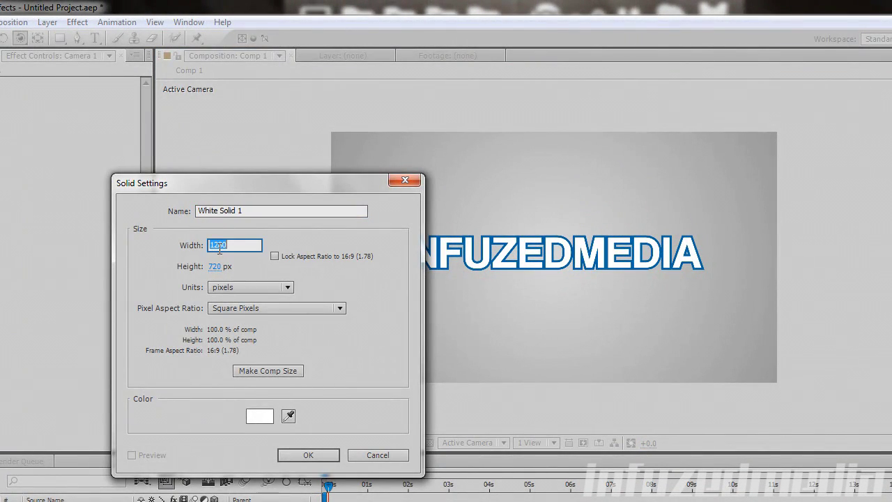
text(50)
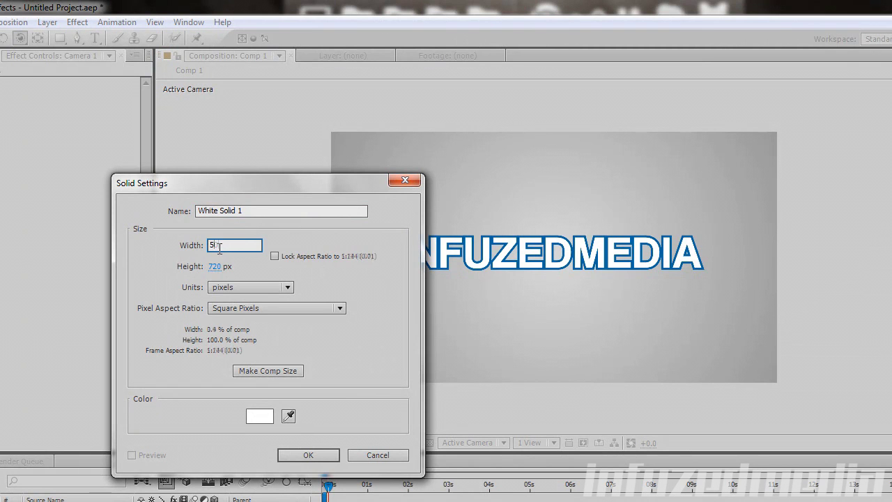
key(Tab)
key(Return)
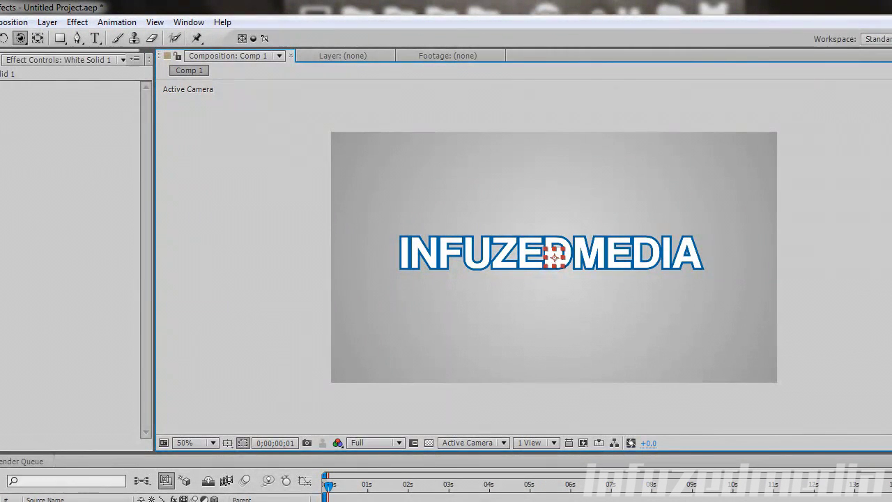
- Position white solids up-left of and below the INFUZEDMEDIA text
drag(556, 262, 705, 199)
drag(445, 183, 533, 349)
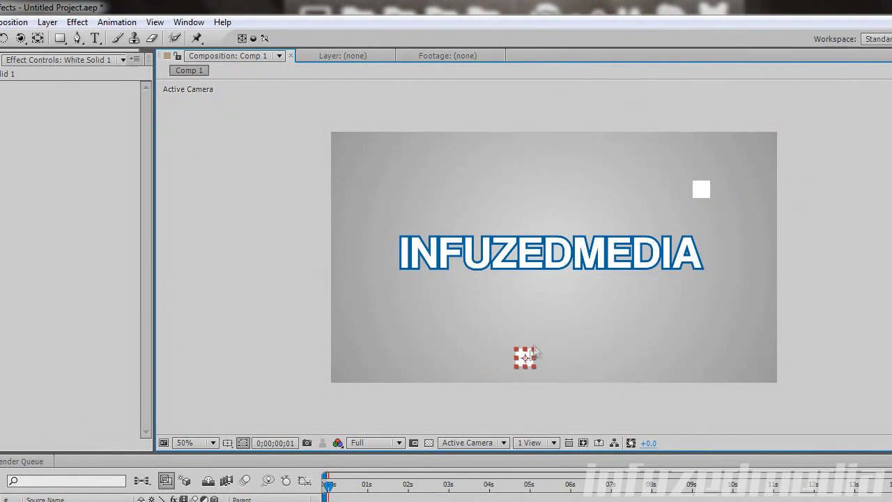
click(449, 194)
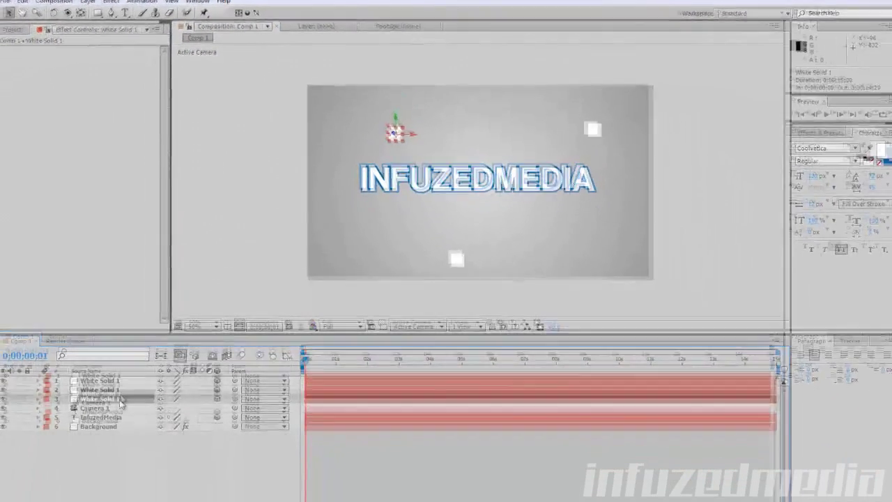
- Push the bottom solid back to Z 1511 and move the top-right solid toward the corner
click(124, 396)
key(p)
drag(201, 400, 858, 232)
click(589, 126)
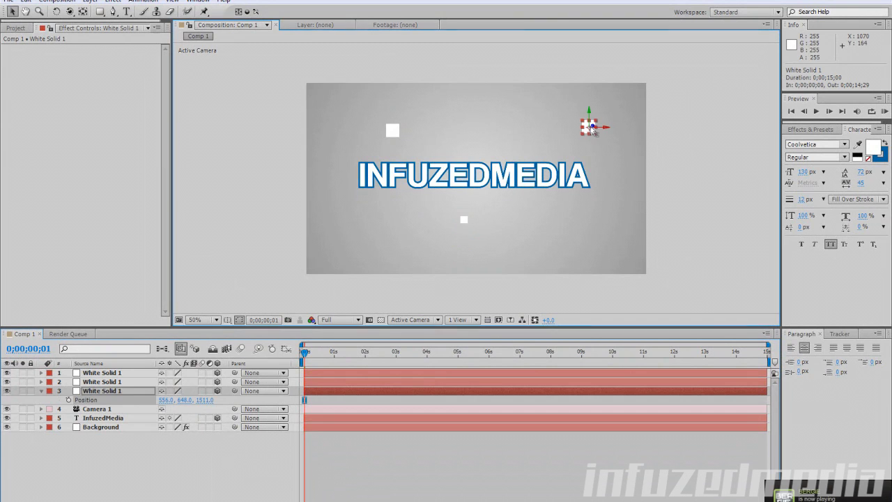
drag(594, 126, 732, 143)
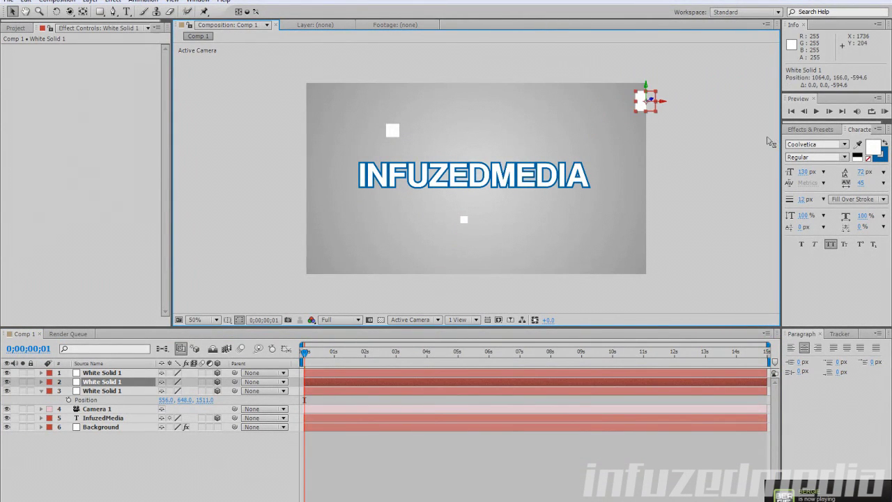
click(229, 89)
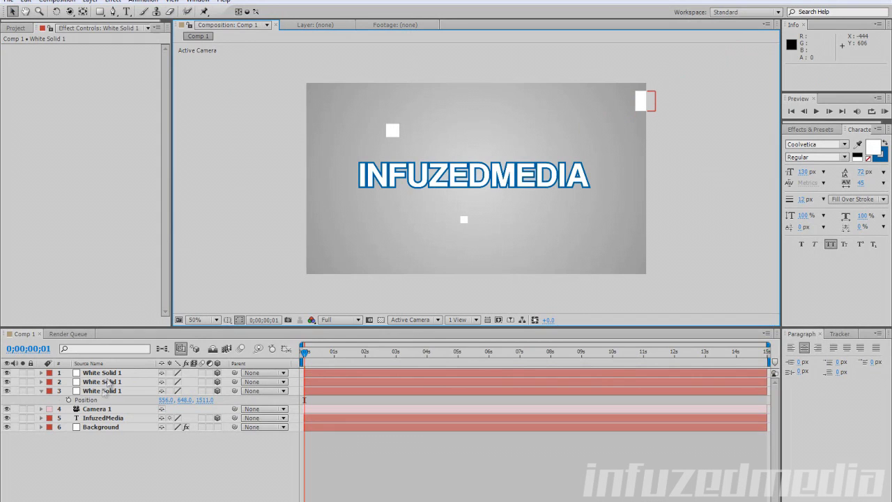
- Orbit the view until INFUZEDMEDIA reads unmirrored and tilts down to the right
key(c)
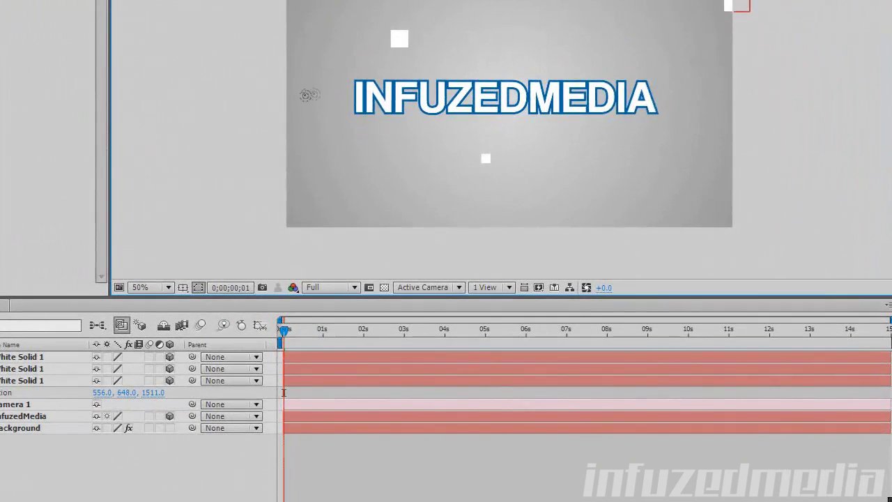
drag(307, 95, 558, 56)
drag(428, 52, 201, 54)
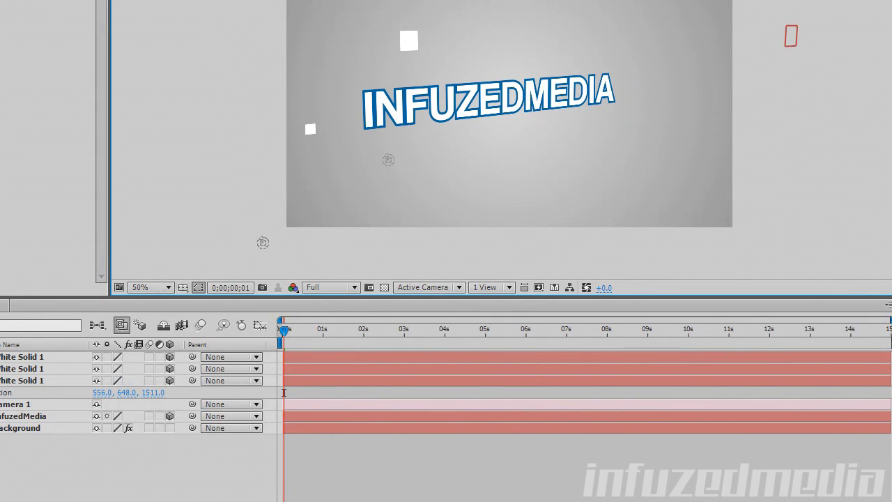
drag(373, 154, 310, 143)
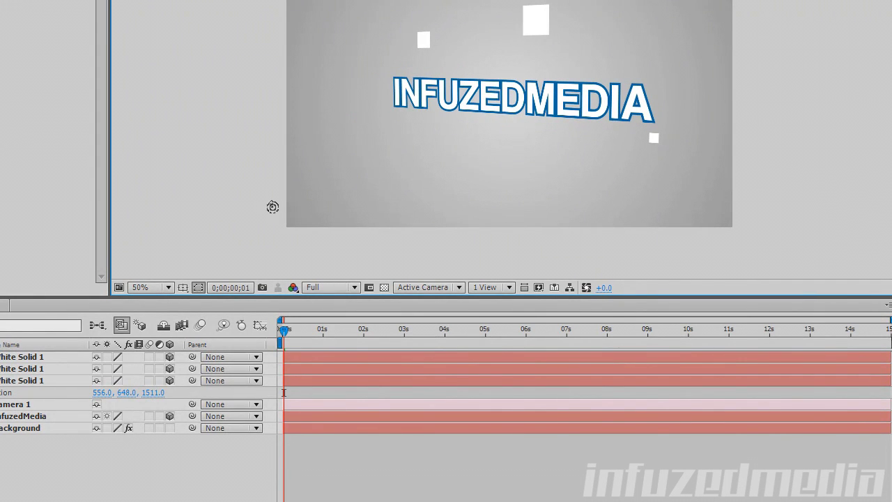
- Delete all three White Solid 1 layers
click(67, 381)
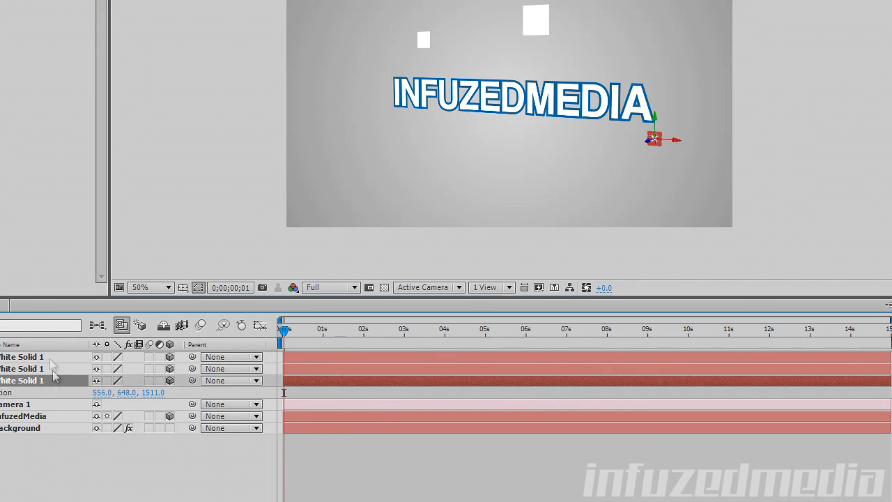
shift+click(50, 358)
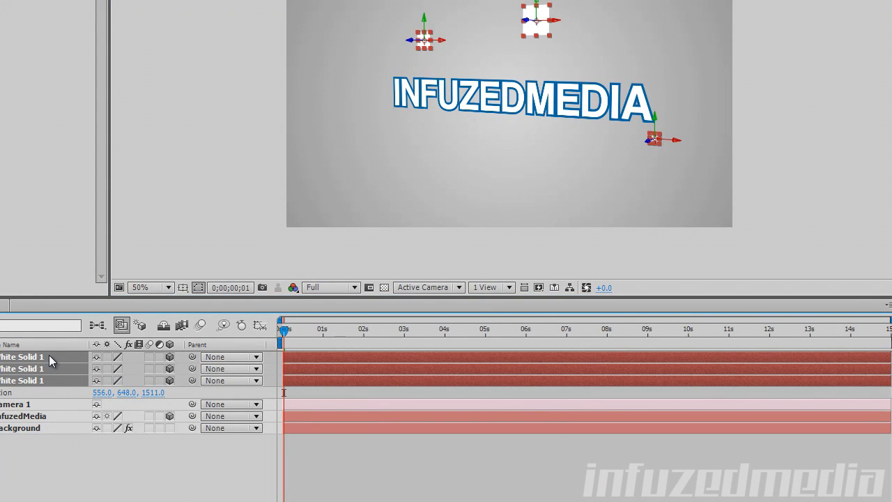
key(Delete)
- Adjust Camera 1's Position to reframe the text
click(48, 354)
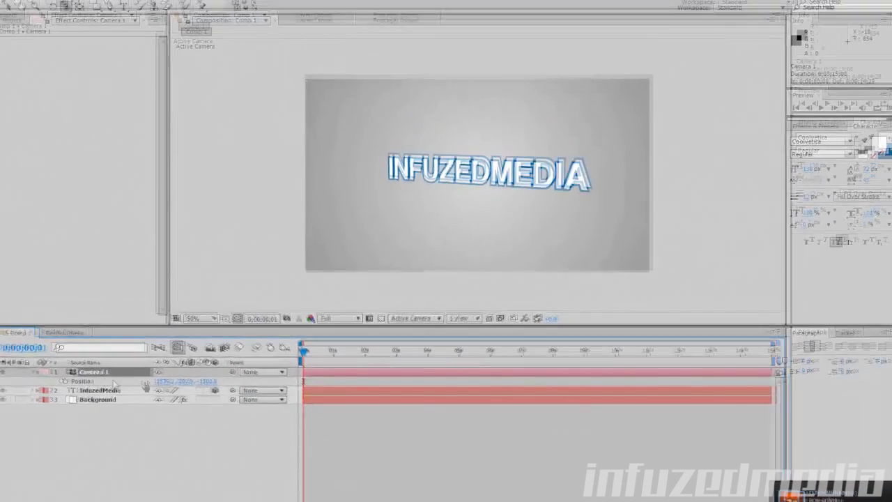
key(p)
drag(168, 382, 215, 383)
- Replace Camera 1 with a freshly created camera layer
click(105, 373)
key(Delete)
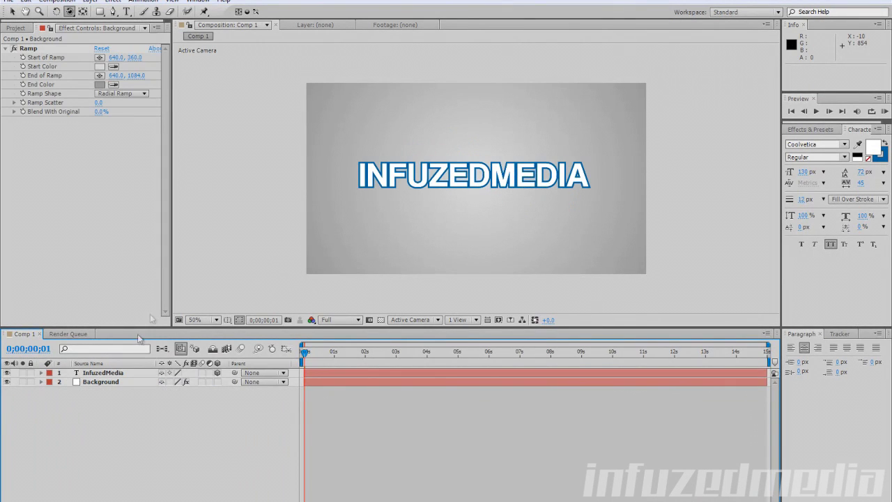
click(90, 1)
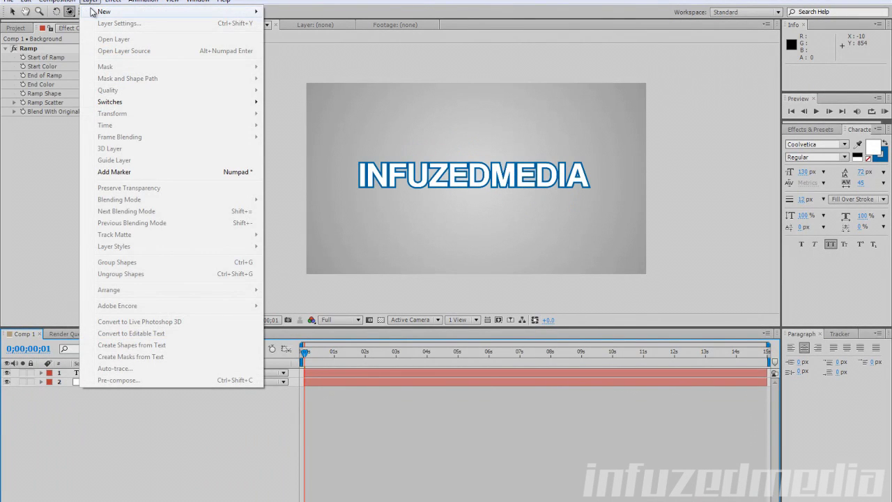
mouse_move(93, 12)
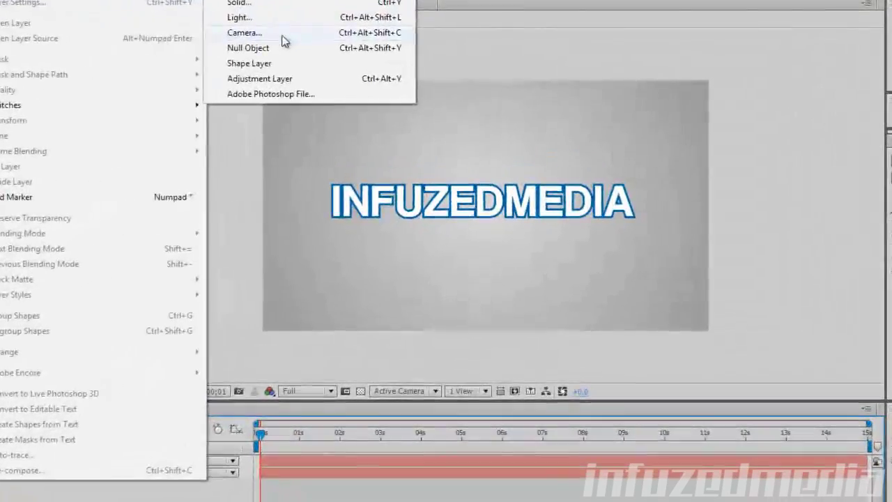
click(268, 39)
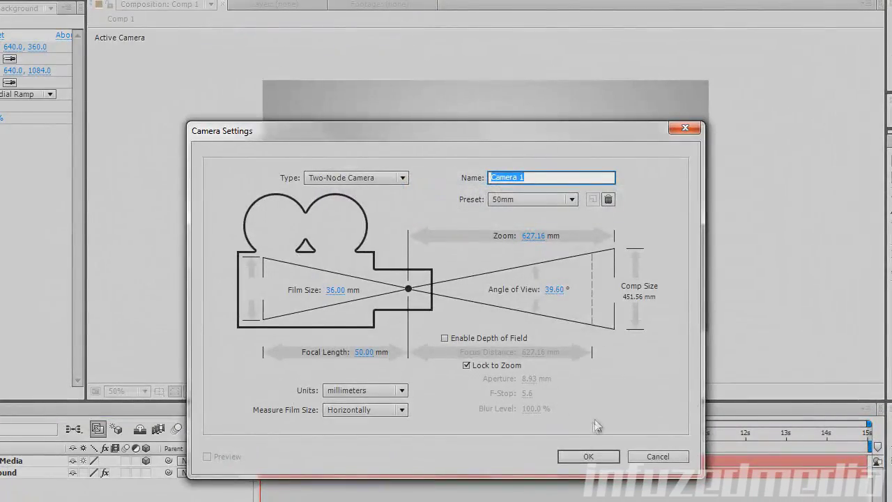
click(575, 458)
- Add a null object layer, undoing the unwanted extra null
click(90, 1)
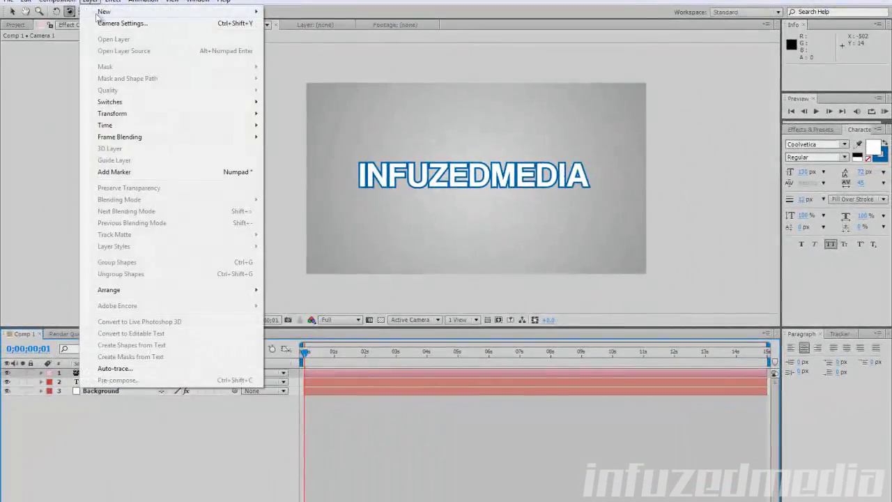
mouse_move(100, 14)
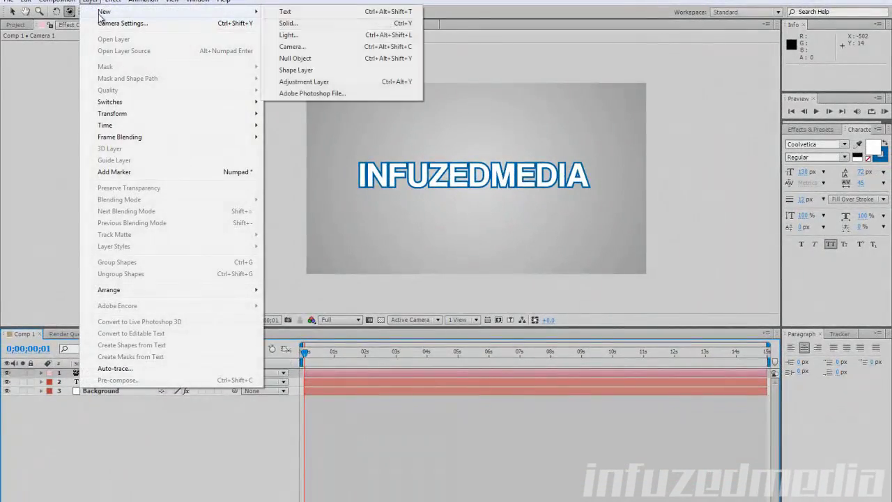
click(344, 62)
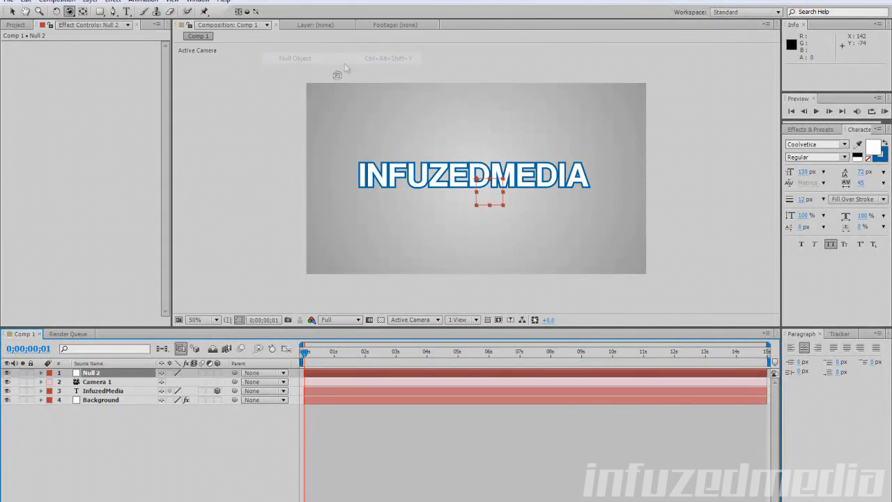
click(103, 383)
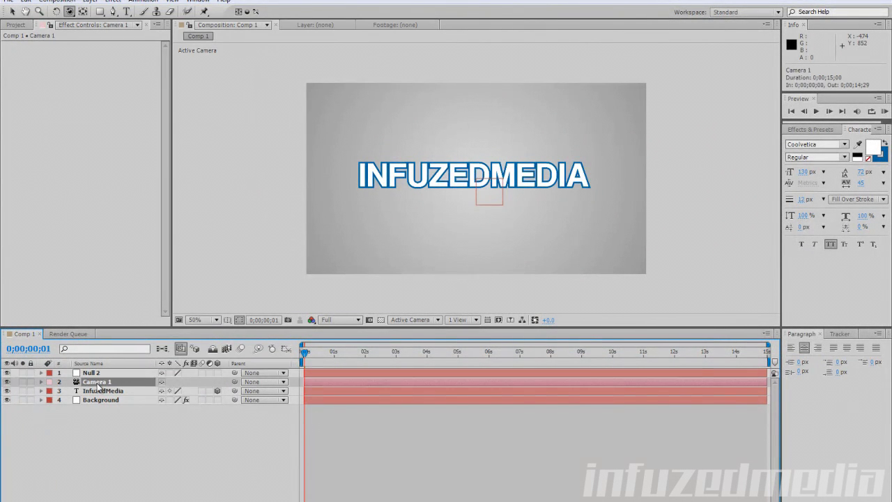
key(ctrl+z)
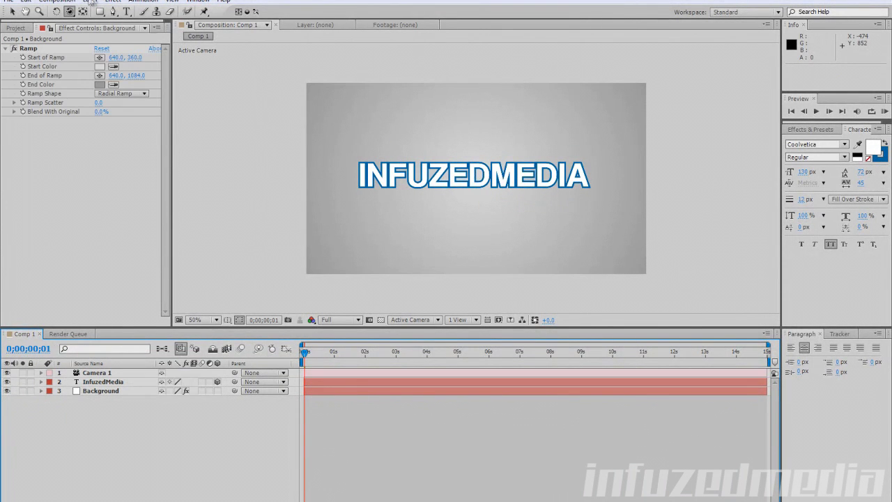
click(89, 2)
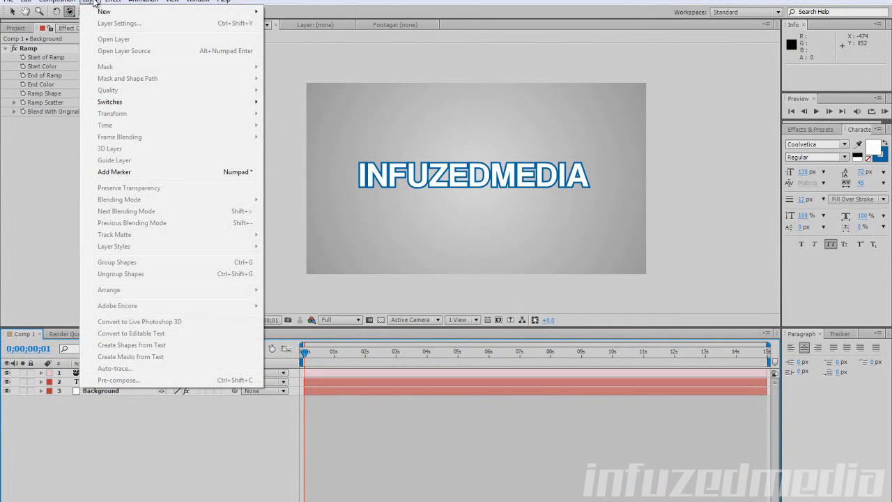
mouse_move(101, 12)
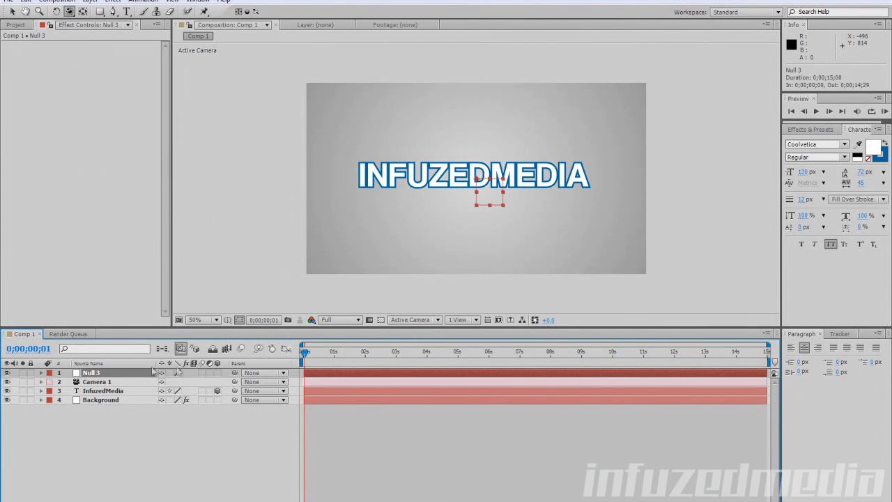
- Turn on Null 3's 3D switch and pick-whip Camera 1's parent to Null 3
click(217, 373)
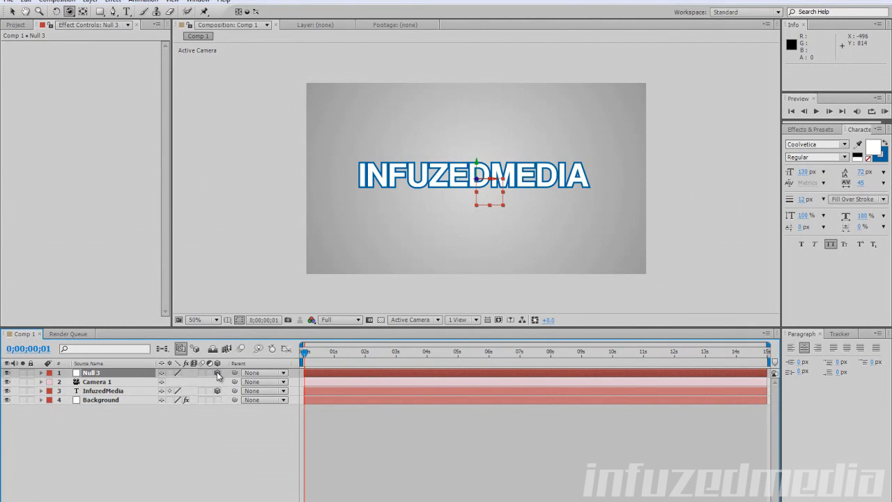
click(108, 383)
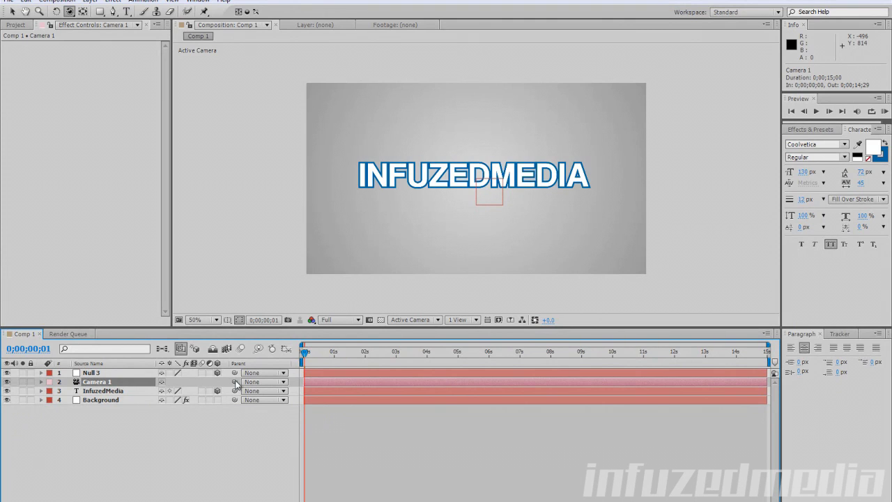
mouse_move(237, 383)
mouse_down()
mouse_move(240, 373)
mouse_move(241, 391)
mouse_move(232, 386)
mouse_up()
right_click(238, 362)
mouse_move(272, 397)
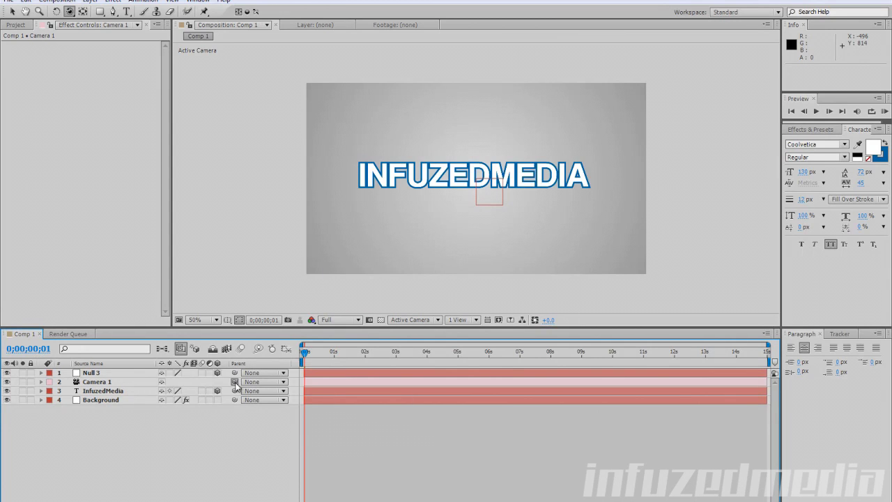
drag(233, 382, 110, 373)
click(106, 375)
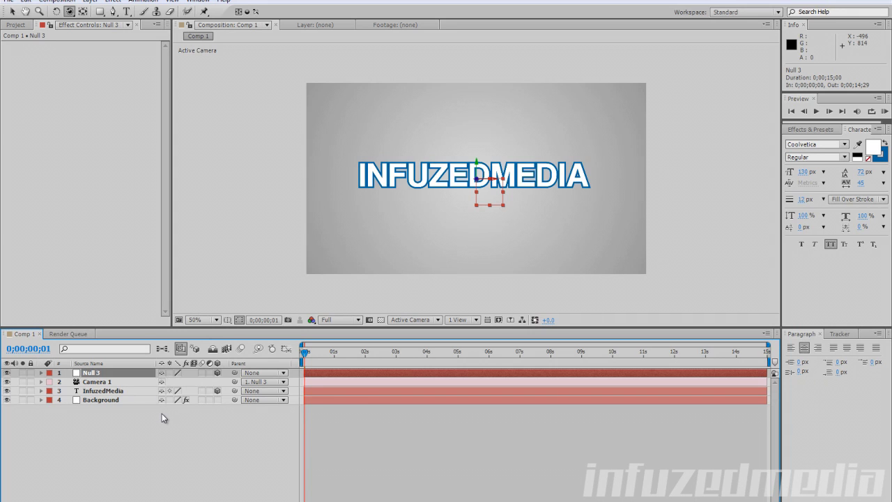
- Set Null 3's Position X to 635, near the centre
key(p)
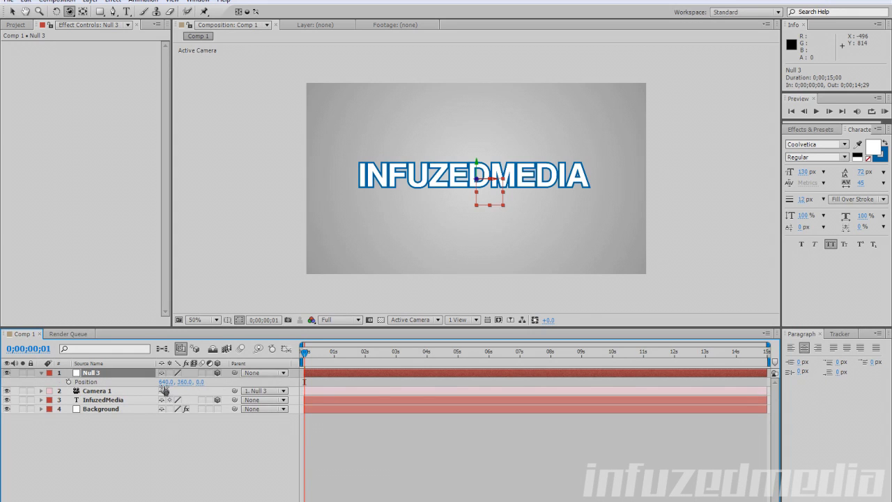
drag(164, 384, 221, 381)
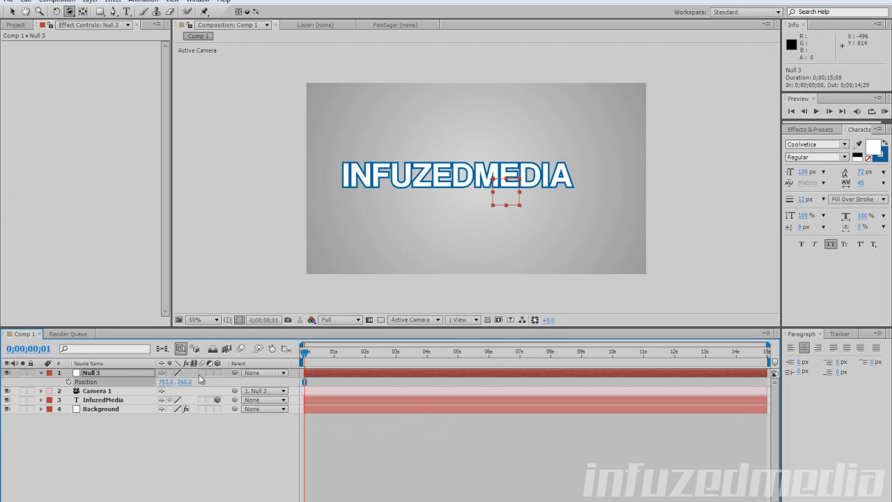
click(218, 373)
drag(167, 382, 164, 403)
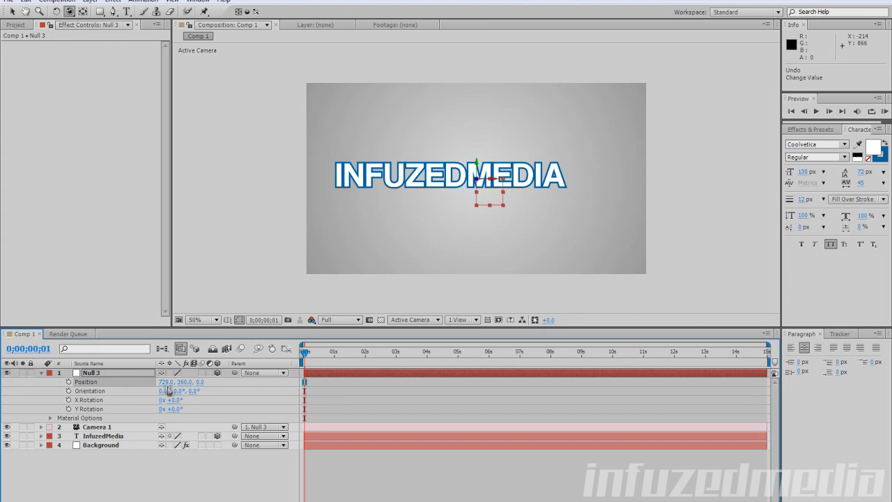
drag(166, 382, 123, 389)
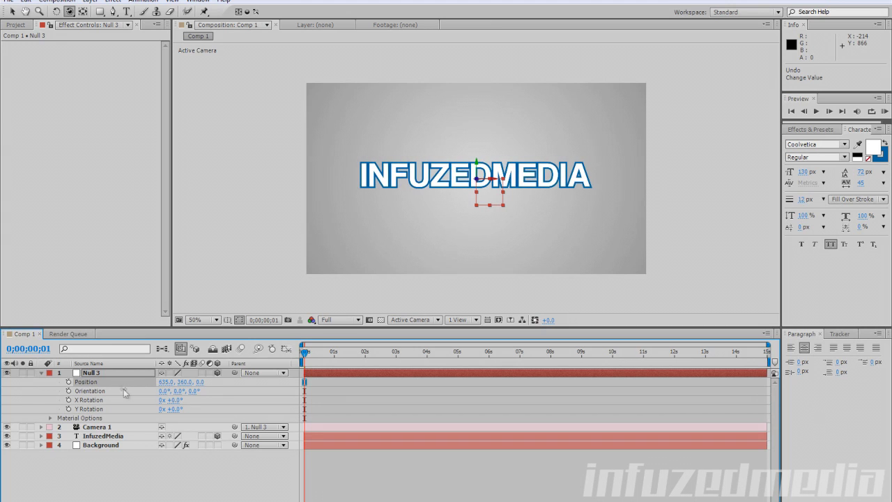
key(')
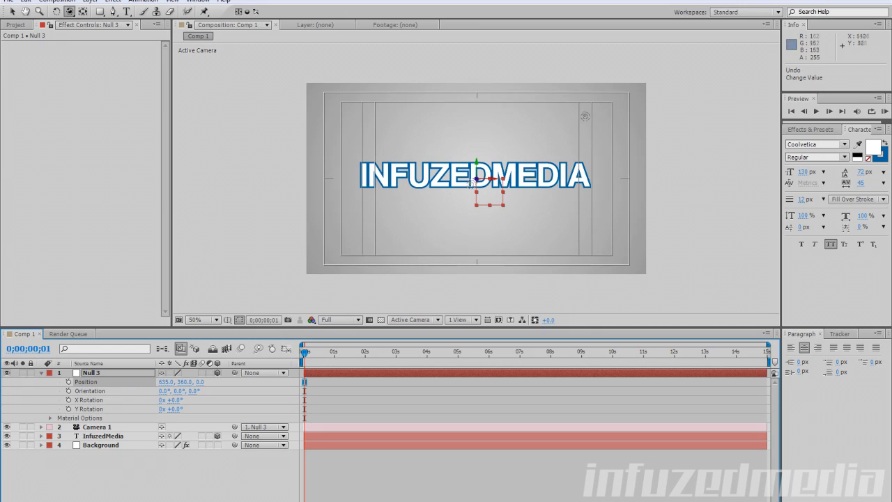
key(')
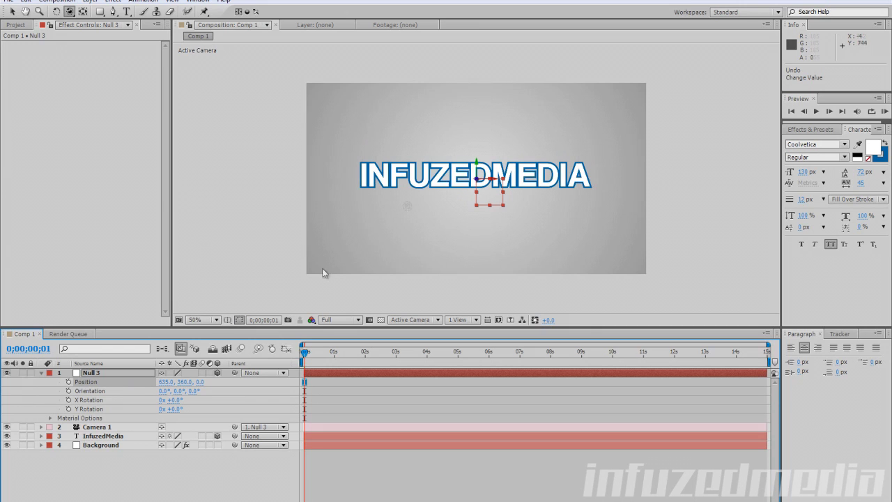
- At 1 second, turn Null 3 to a 41° Y Rotation to preview the orbit
click(126, 373)
key(r)
drag(303, 354, 335, 352)
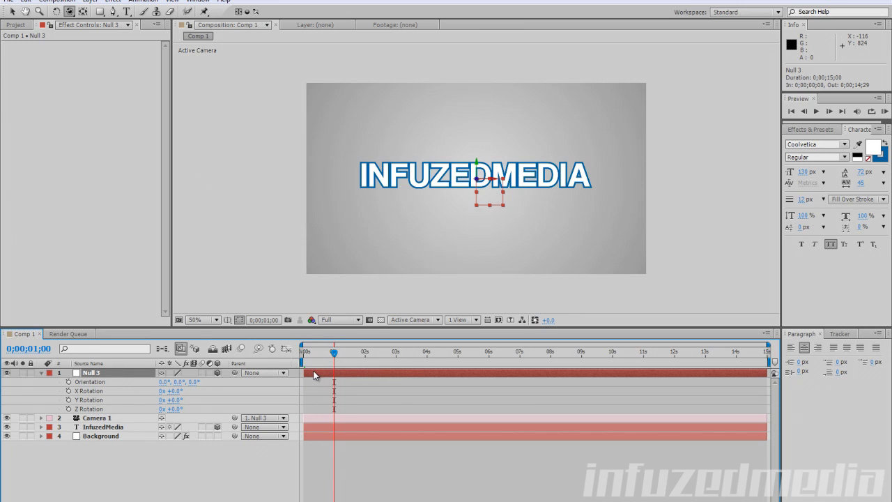
key(ctrl+z)
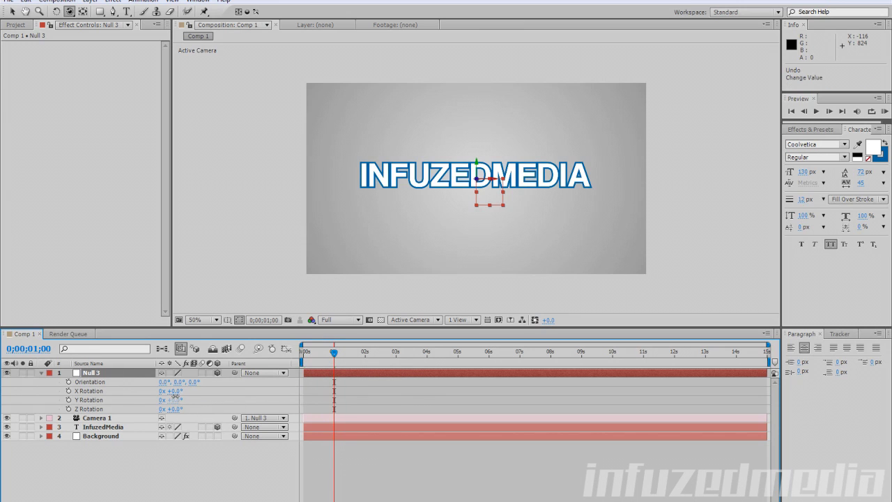
drag(175, 396, 193, 398)
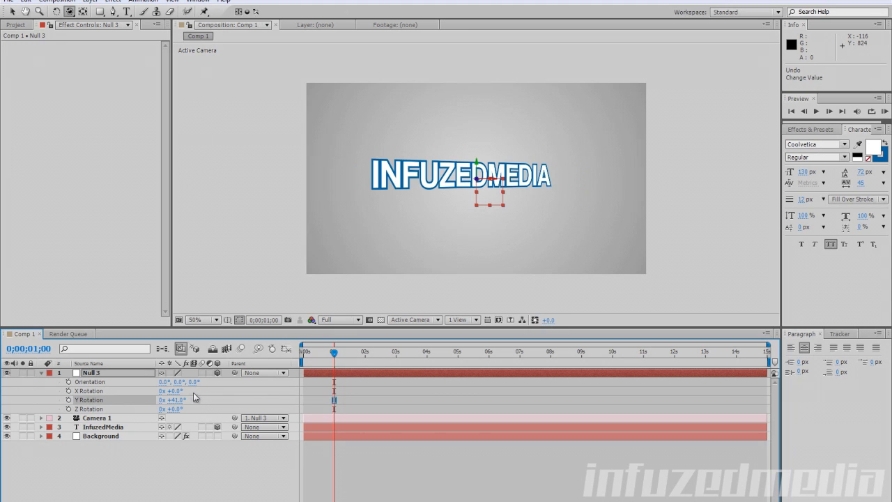
- Reset Y Rotation to 0° and set Null 3's first Y Rotation keyframe at 1 second
key(ctrl+z)
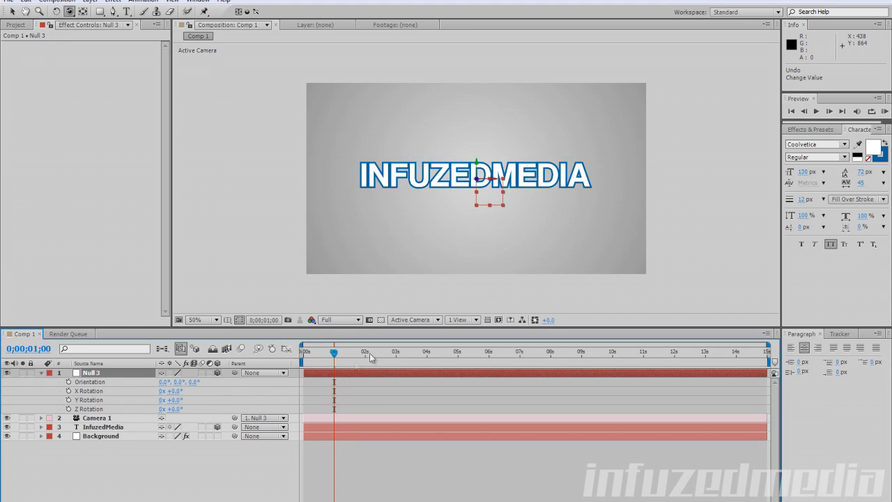
click(68, 400)
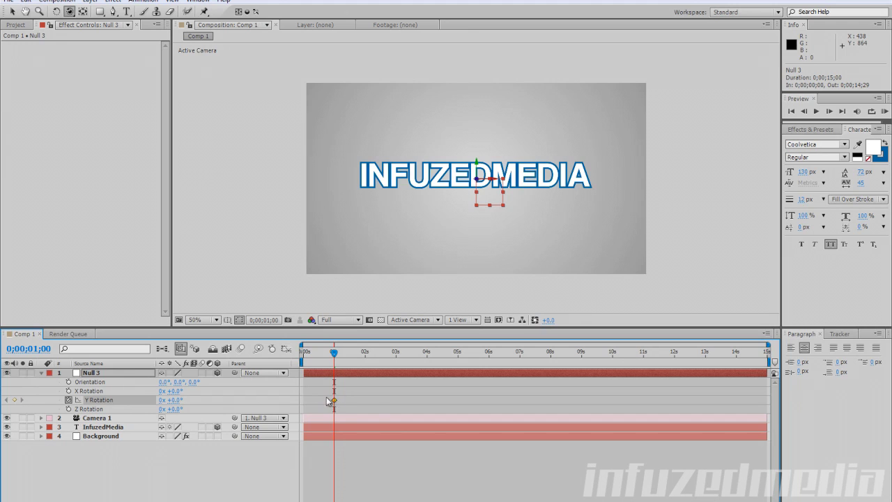
mouse_move(335, 400)
mouse_down()
mouse_move(342, 408)
mouse_move(332, 406)
mouse_up()
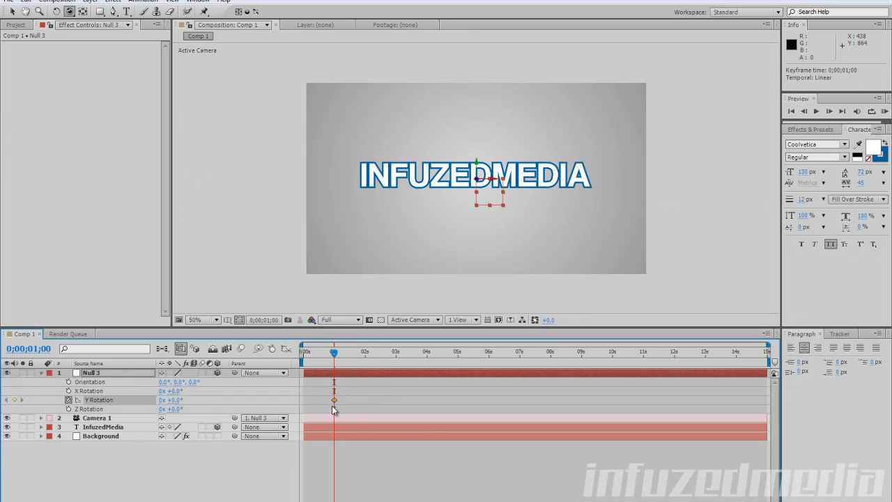
- Key Null 3's Y Rotation to 360° at 2 seconds and scrub to preview the spin
click(365, 355)
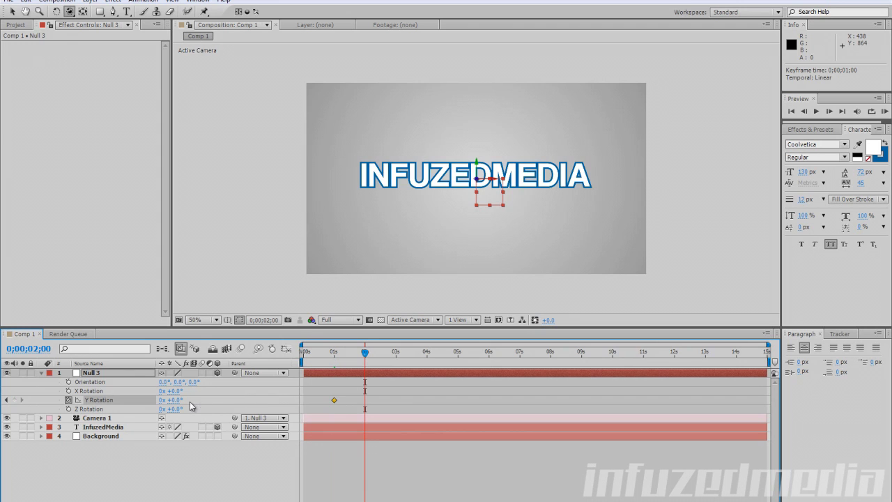
drag(179, 404, 238, 411)
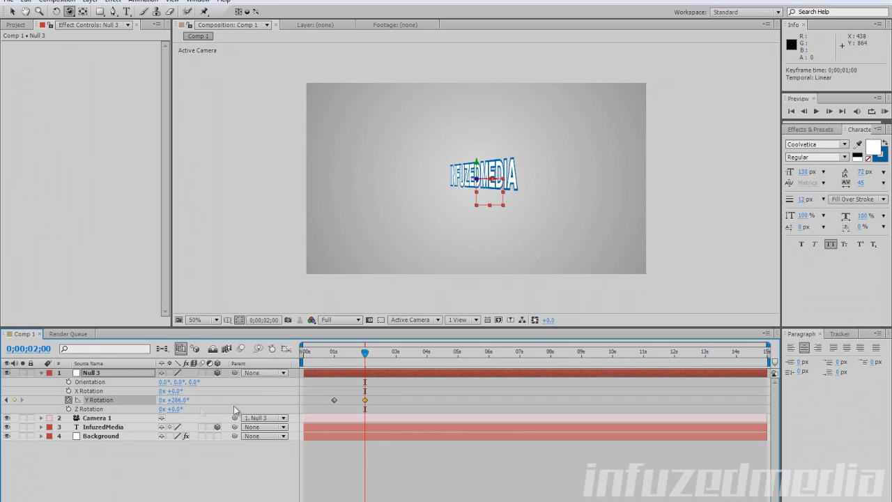
click(175, 402)
text(360)
key(Return)
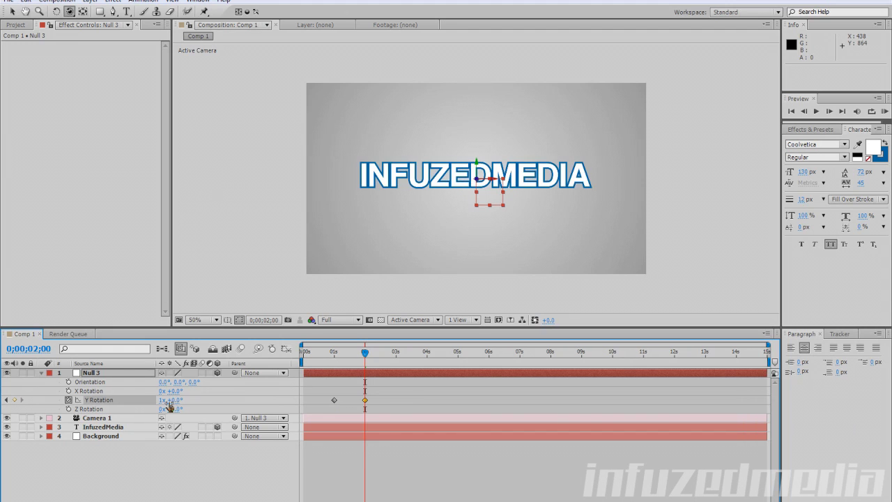
click(336, 356)
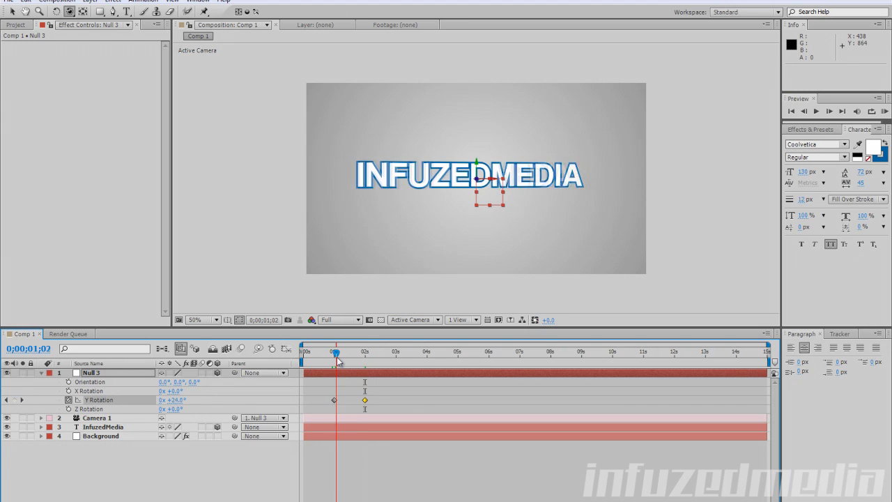
drag(338, 360, 367, 367)
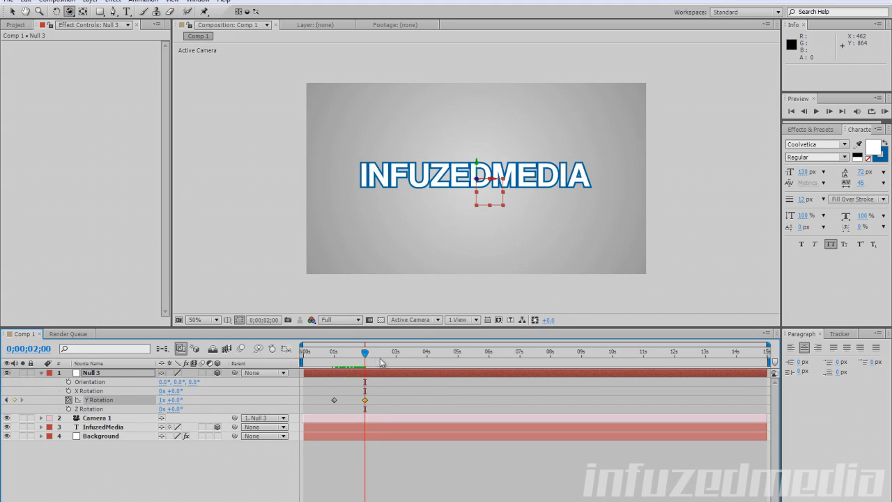
- Add Y Rotation keyframes holding one full turn at 3s and returning to 0x at 4s
drag(366, 356, 396, 346)
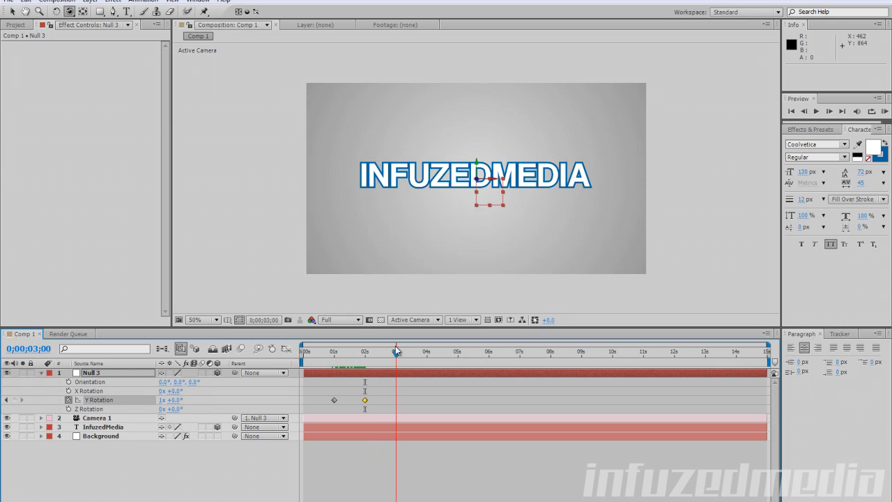
click(18, 401)
drag(380, 353, 428, 372)
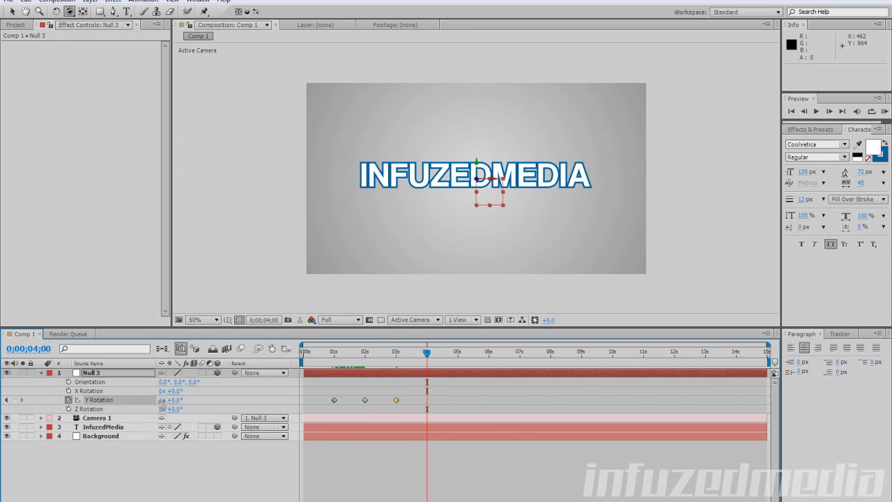
click(162, 400)
key(Return)
- Preview the rotation from 1 second and select all four Y Rotation keyframes
drag(332, 353, 430, 370)
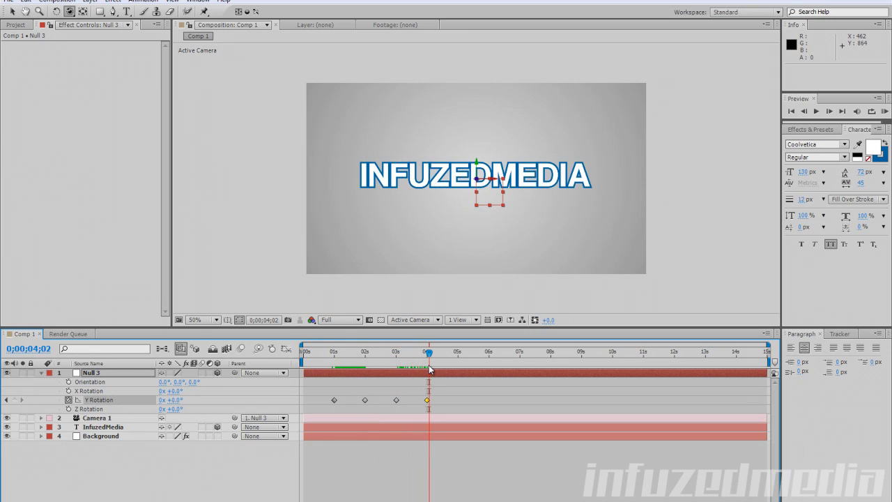
click(335, 358)
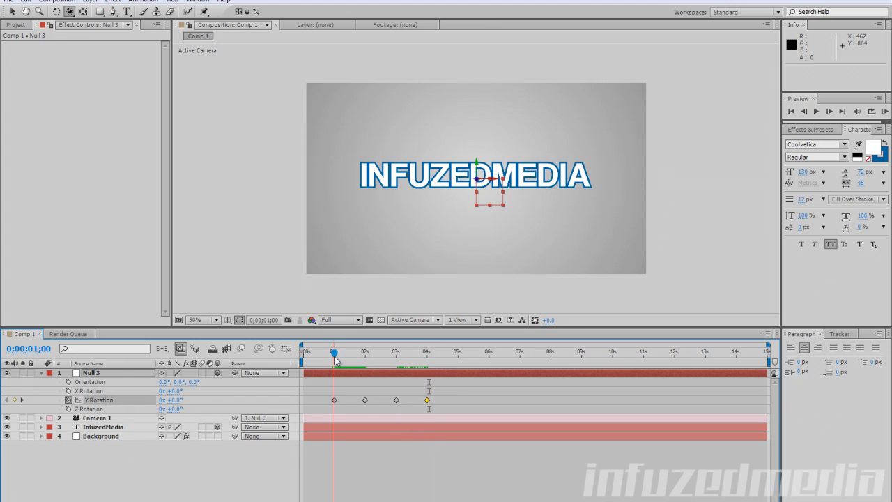
drag(332, 358, 338, 358)
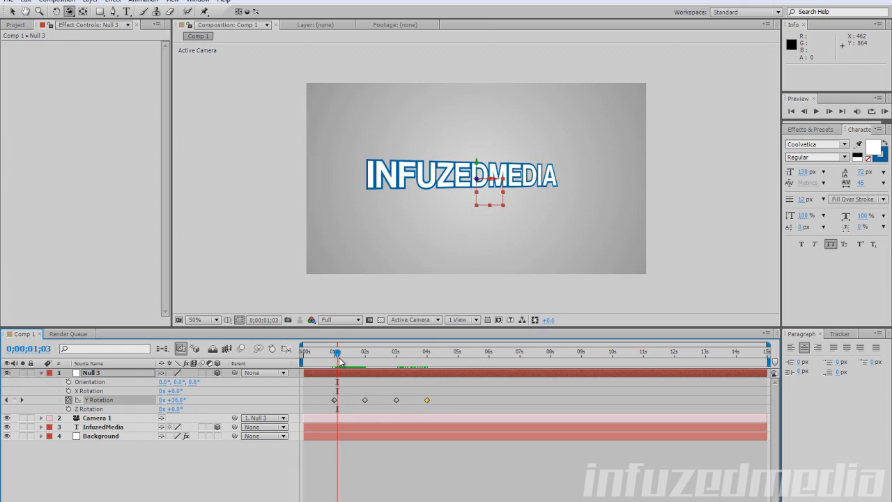
drag(341, 415, 323, 419)
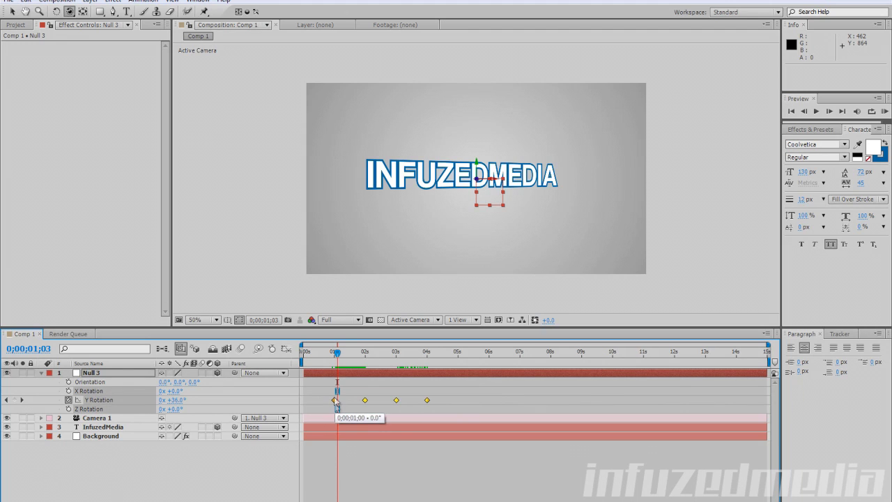
- Apply Easy Ease to the four selected Y Rotation keyframes
right_click(335, 402)
mouse_move(349, 393)
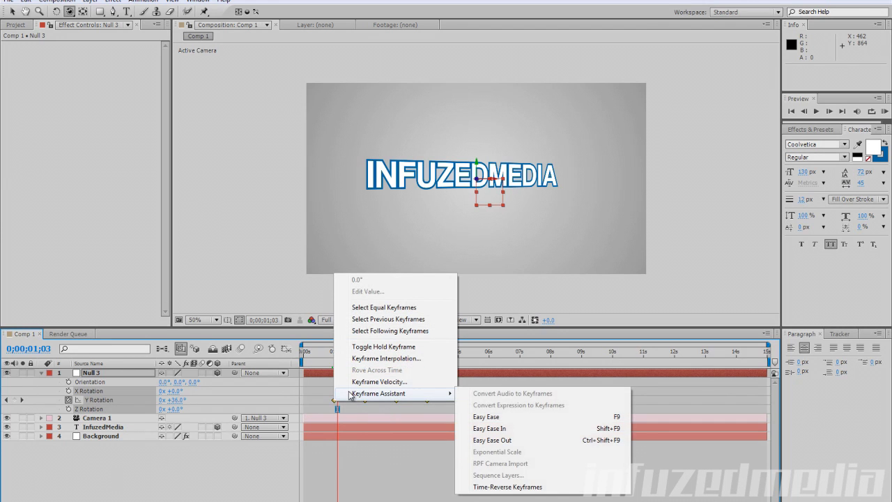
click(518, 417)
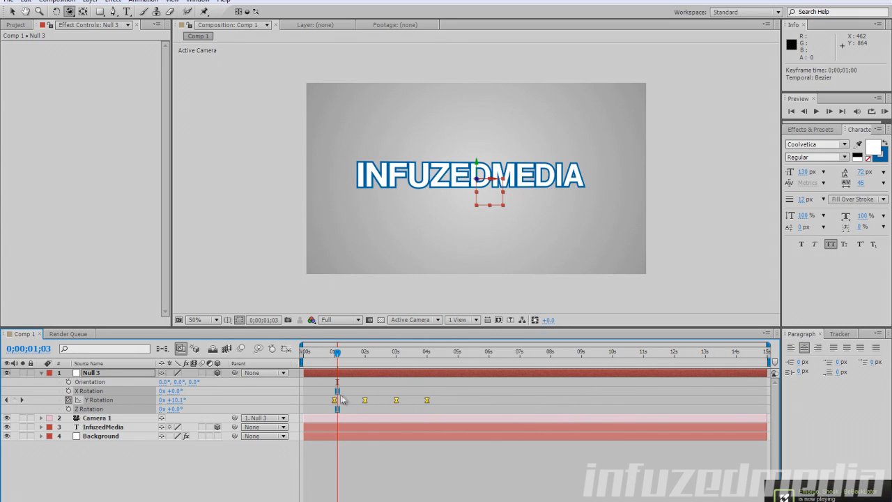
drag(333, 363, 367, 361)
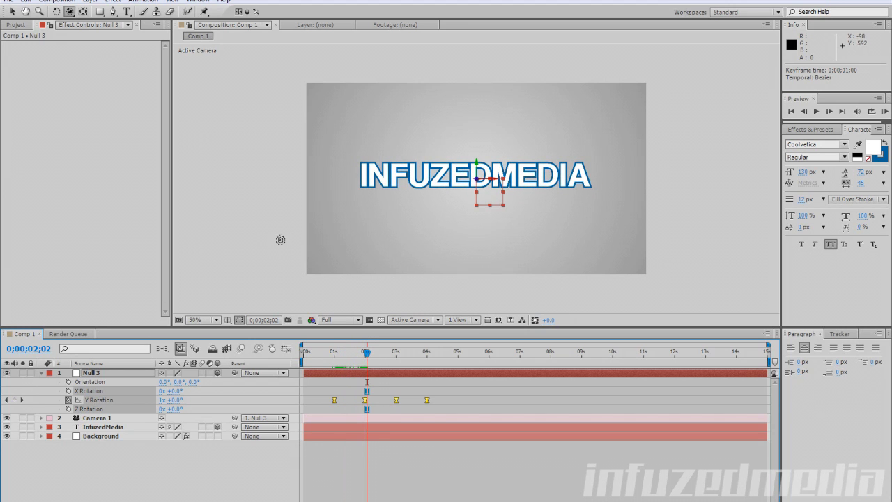
- Deselect, preview the eased spin between 2 and 3 seconds, and reselect Null 3
key(v)
click(210, 125)
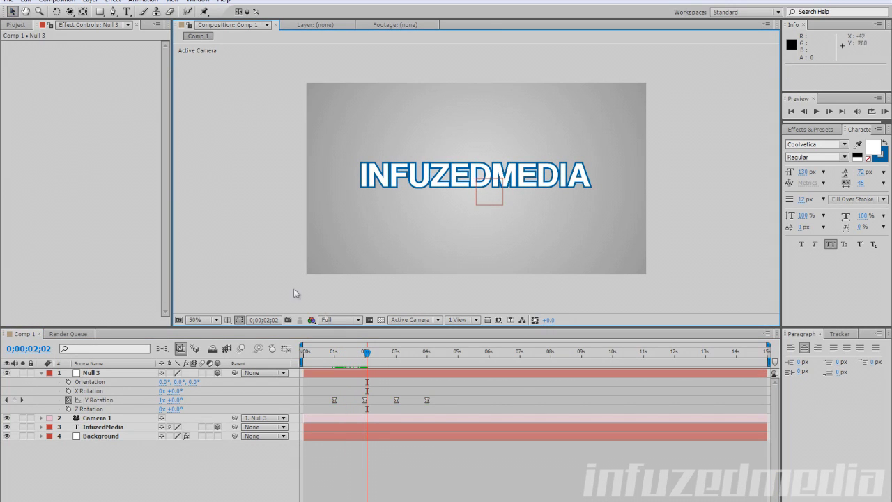
drag(367, 354, 425, 357)
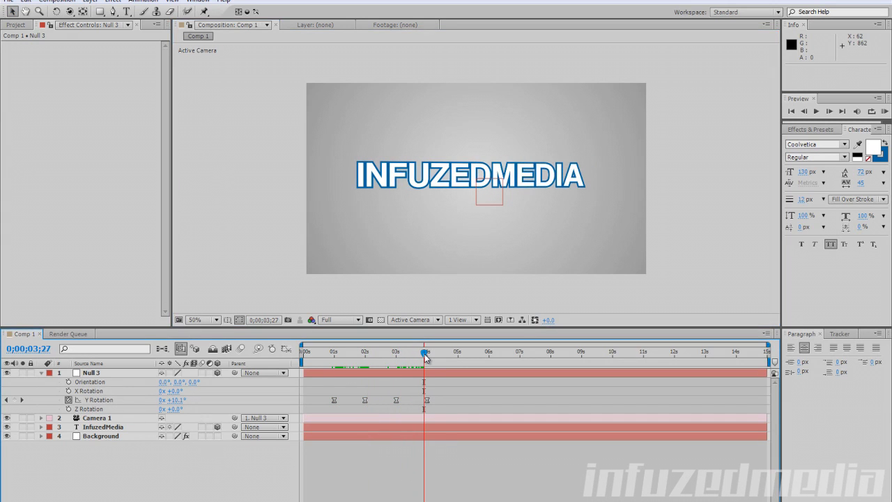
click(113, 375)
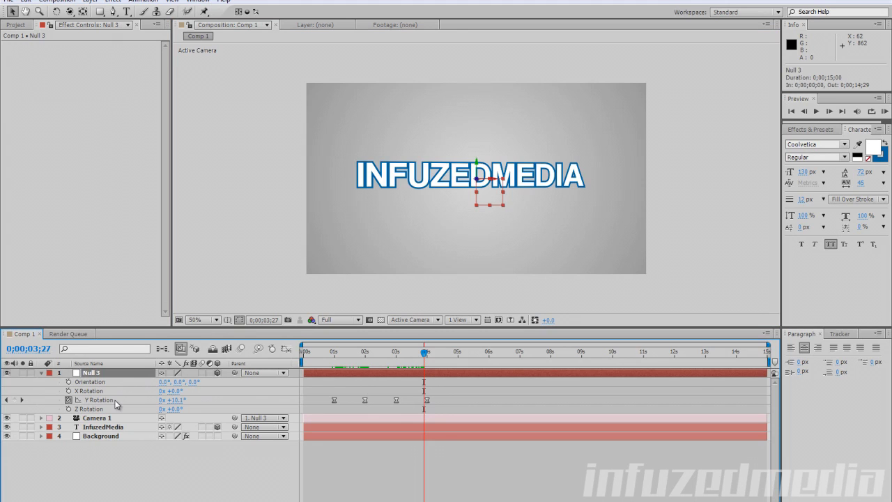
- Keyframe Null 3's Position at 5s, then raise the text to the frame's top at 6s
key(p)
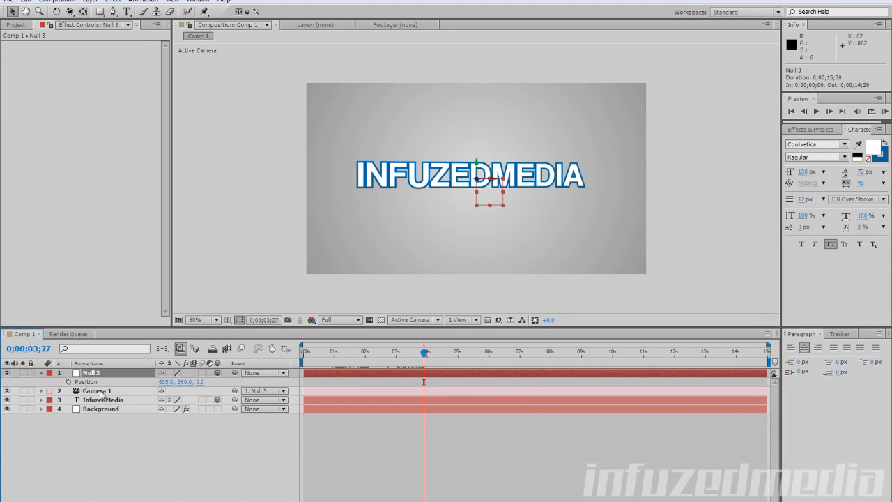
drag(426, 354, 457, 353)
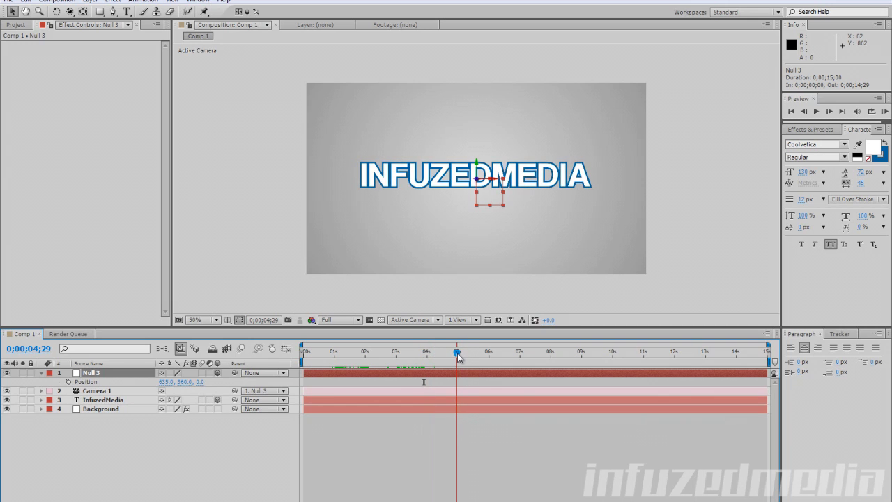
click(69, 382)
key(shift+Page_Down)
key(shift+Page_Down)
key(shift+Page_Down)
key(Page_Down)
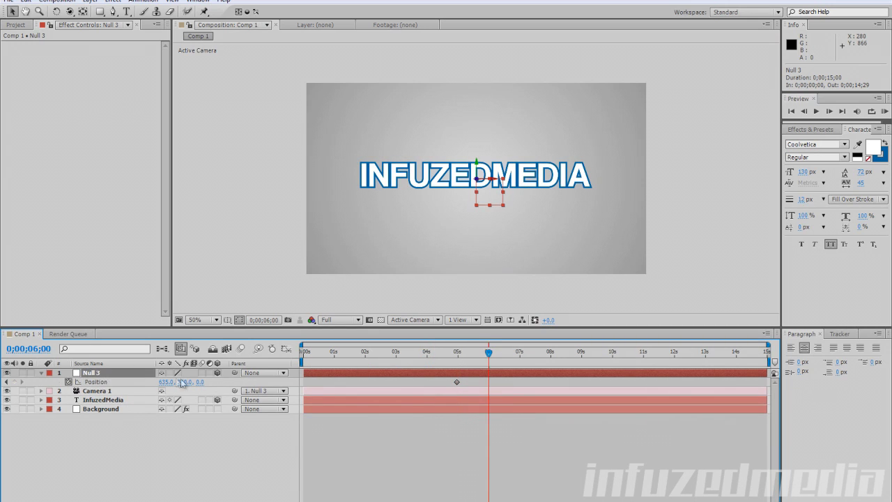
drag(481, 166, 473, 240)
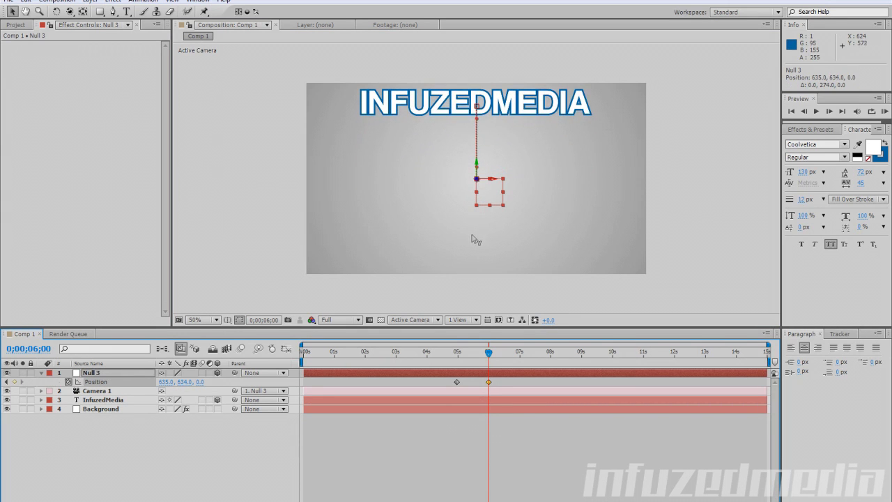
click(316, 301)
mouse_move(457, 354)
mouse_down()
mouse_move(484, 357)
mouse_move(471, 360)
mouse_up()
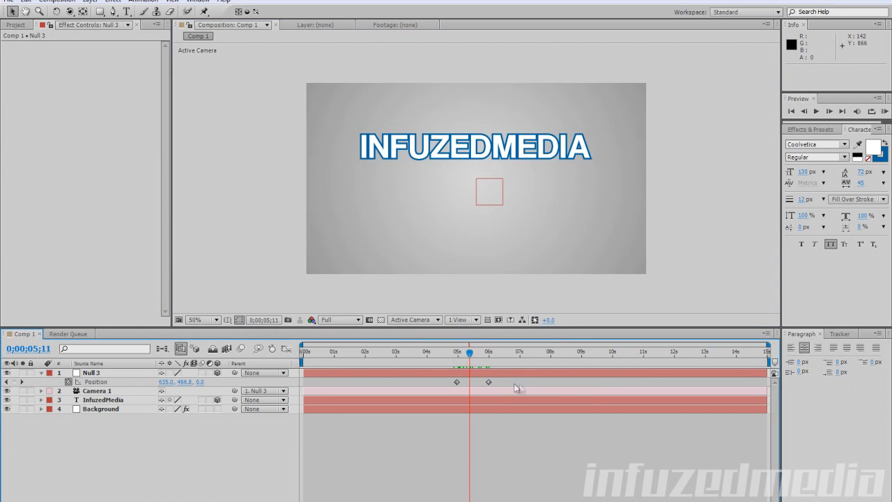
- Apply Easy Ease to both Null 3 Position keyframes and preview the rise
click(457, 382)
right_click(457, 382)
mouse_move(523, 500)
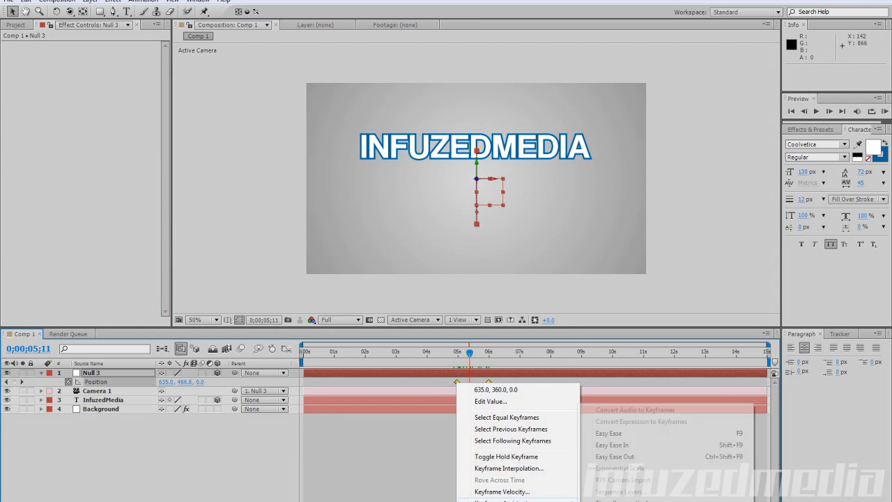
click(626, 434)
drag(470, 352, 455, 353)
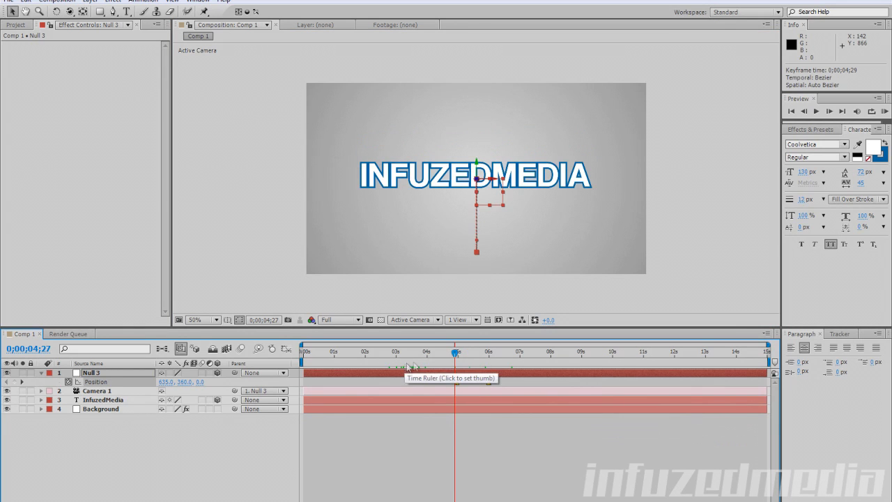
click(277, 295)
drag(384, 354, 427, 360)
- Keyframe the InfuzedMedia layer's Opacity at 0% at 1 second and 100% at 2 seconds
click(103, 400)
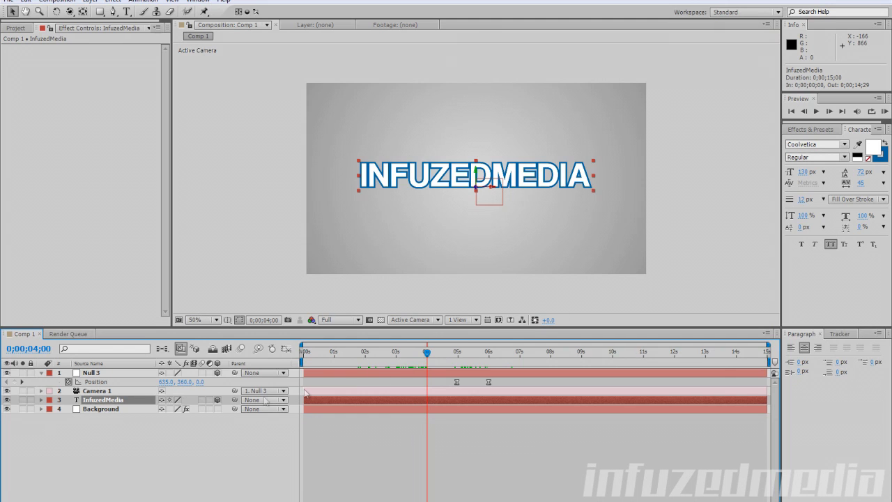
drag(342, 353, 335, 359)
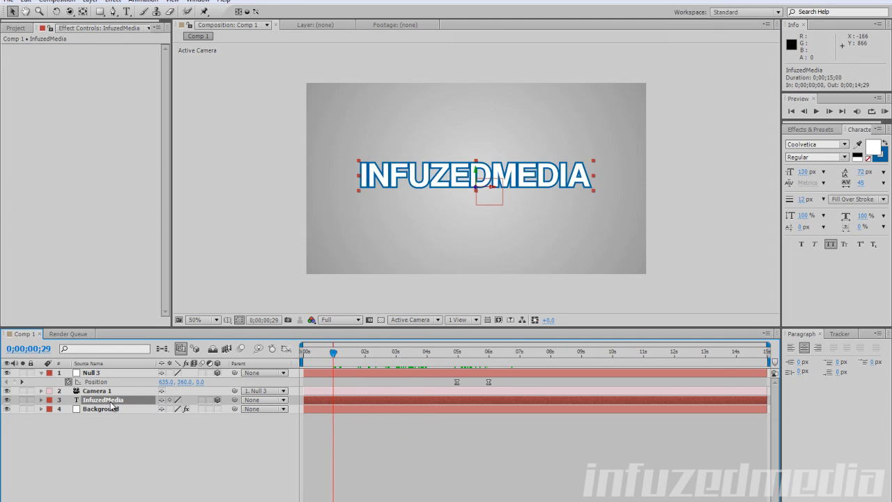
key(alt+shift+t)
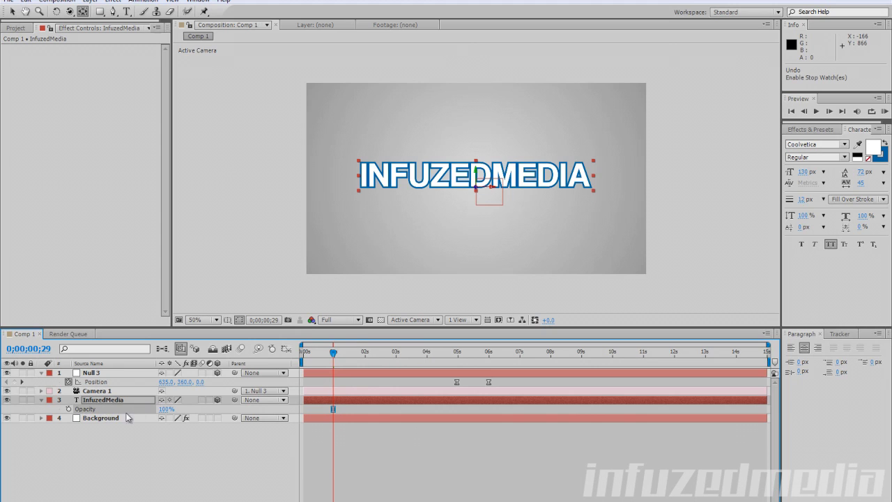
click(365, 356)
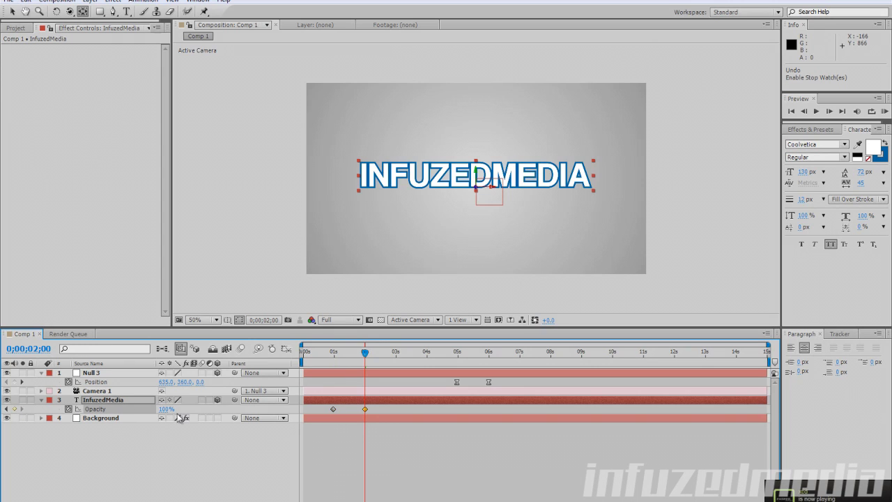
click(334, 355)
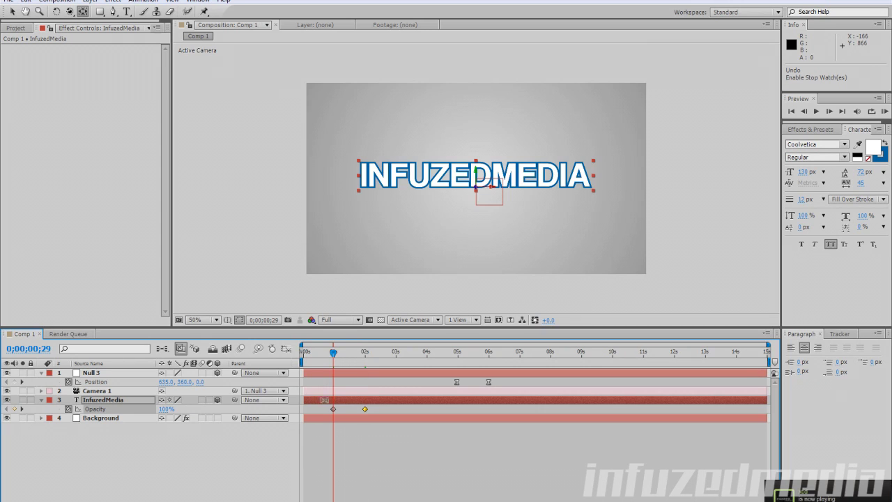
click(333, 409)
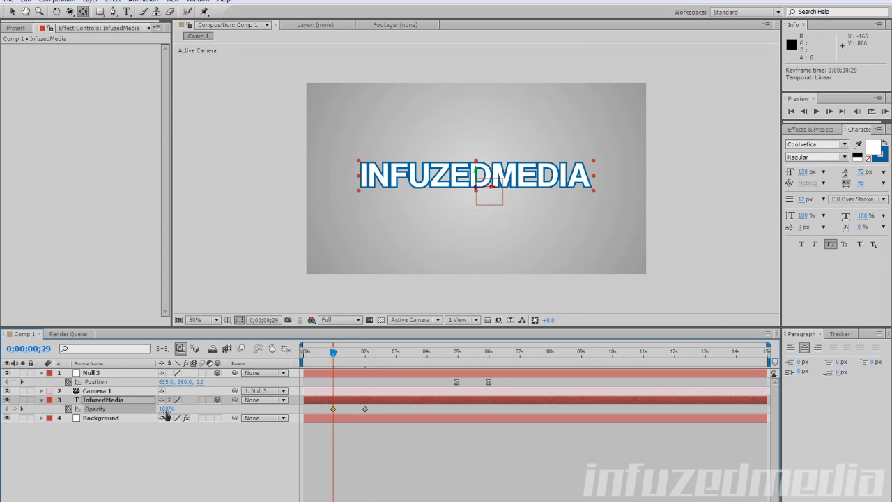
drag(166, 413, 57, 413)
drag(334, 355, 487, 357)
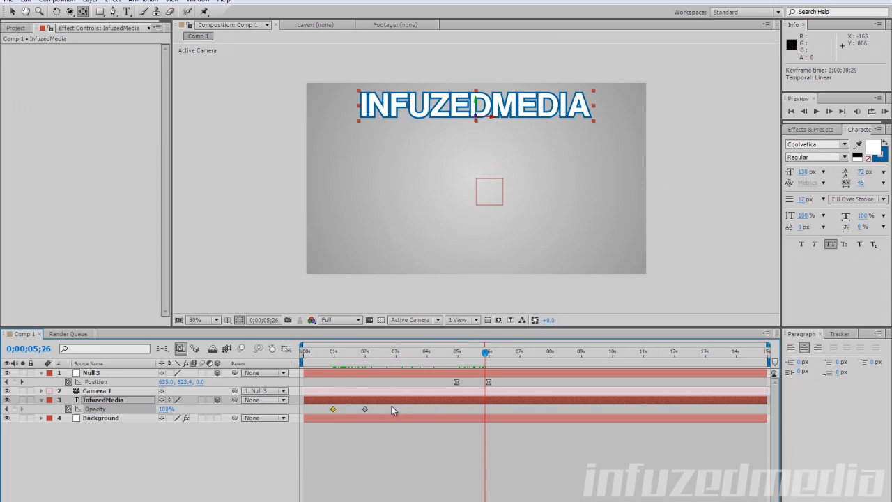
- Reveal only Null 3's keyframed properties, Position and Y Rotation, with the U shortcut
click(40, 400)
click(90, 373)
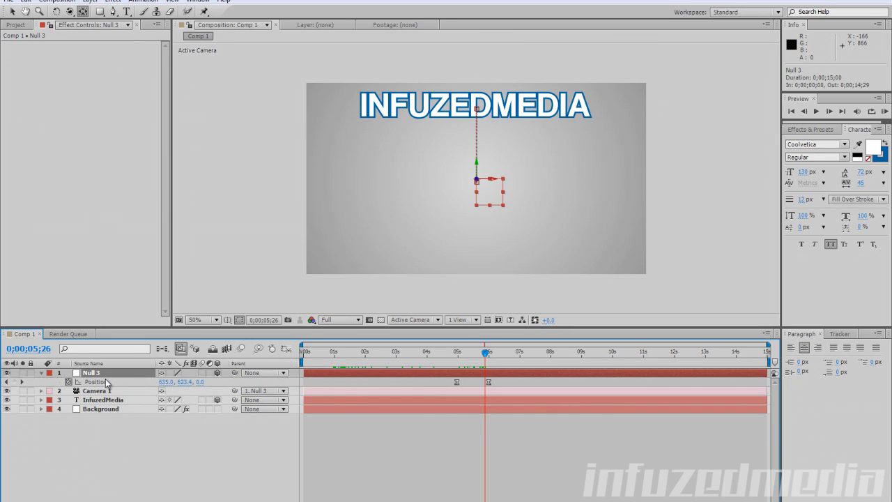
key(shift+t)
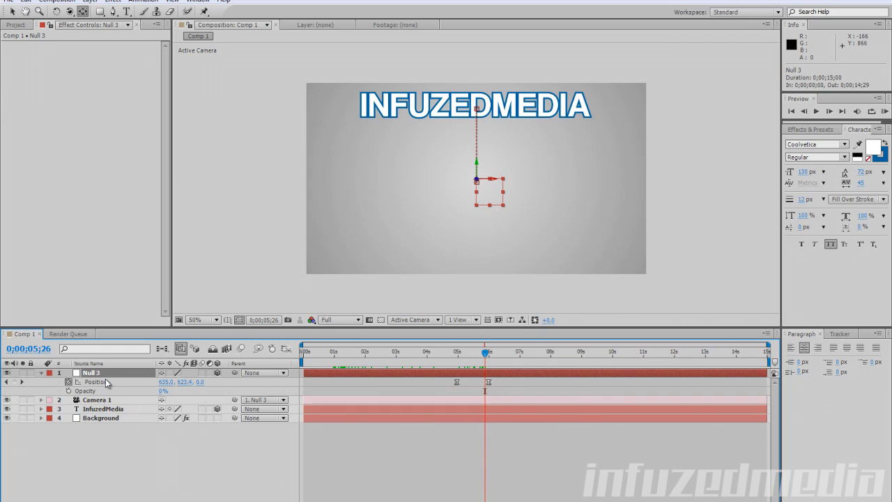
key(shift+t)
key(shift+r)
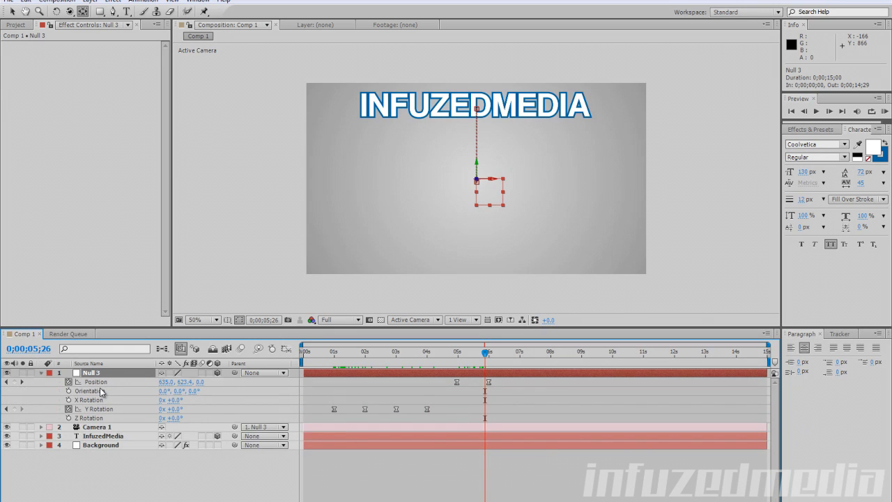
key(shift+p)
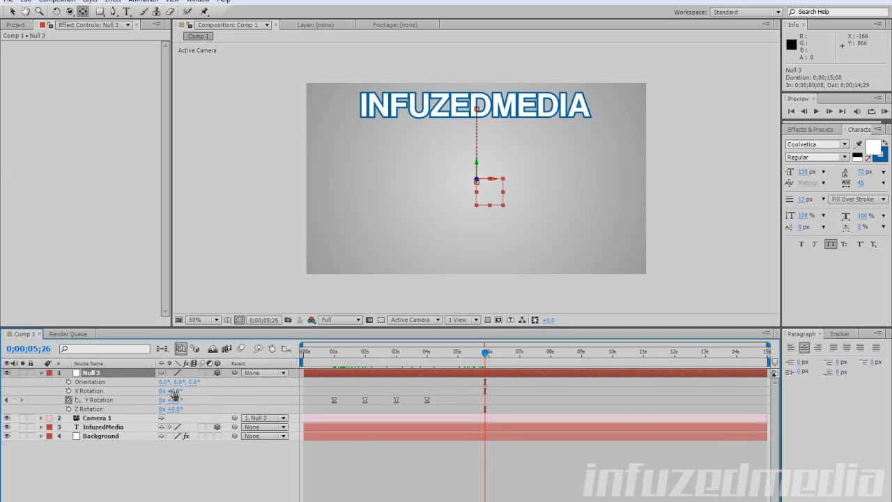
key(shift+p)
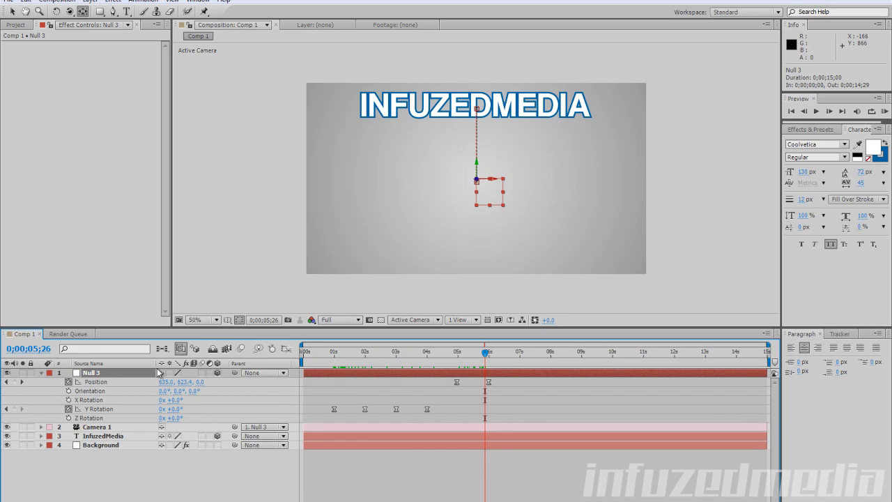
key(shift+t)
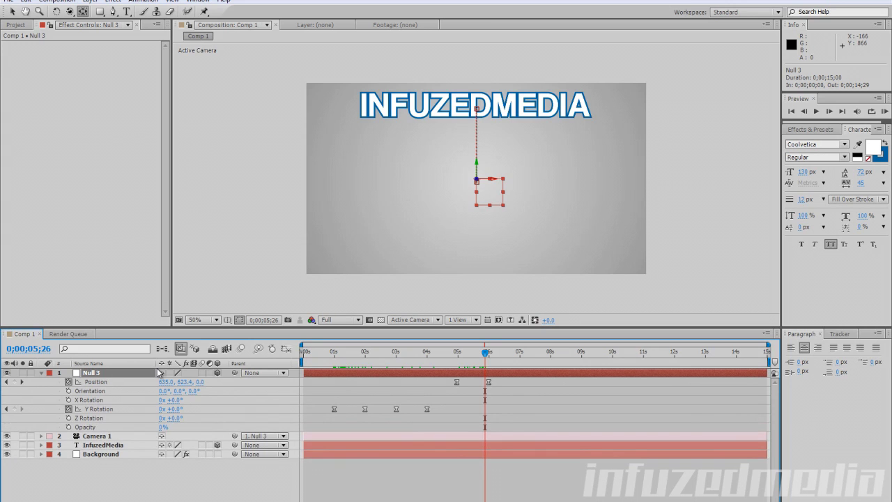
click(94, 367)
key(u)
key(u)
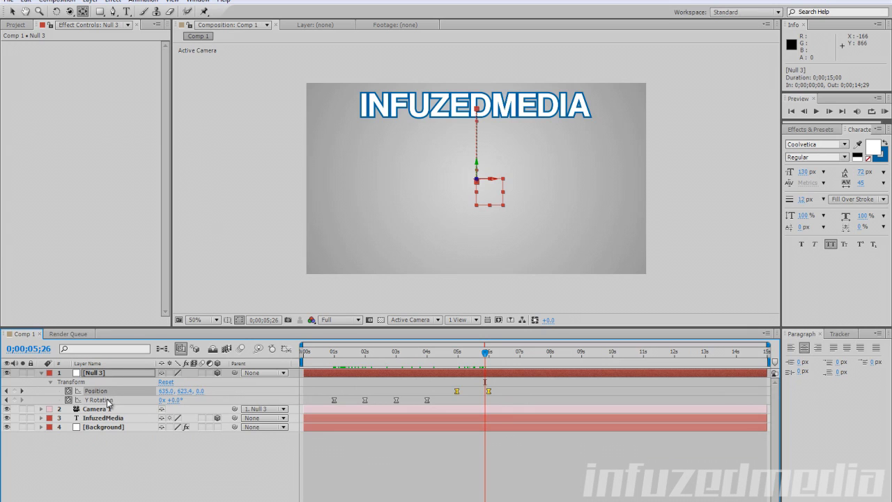
- Preview the camera rotation, then display InfuzedMedia's Opacity fade keyframes
click(108, 399)
drag(360, 359, 448, 363)
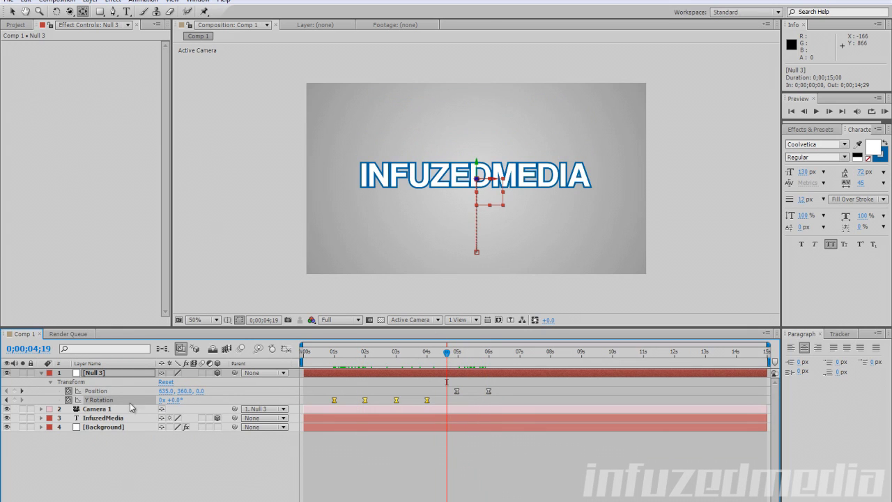
click(116, 419)
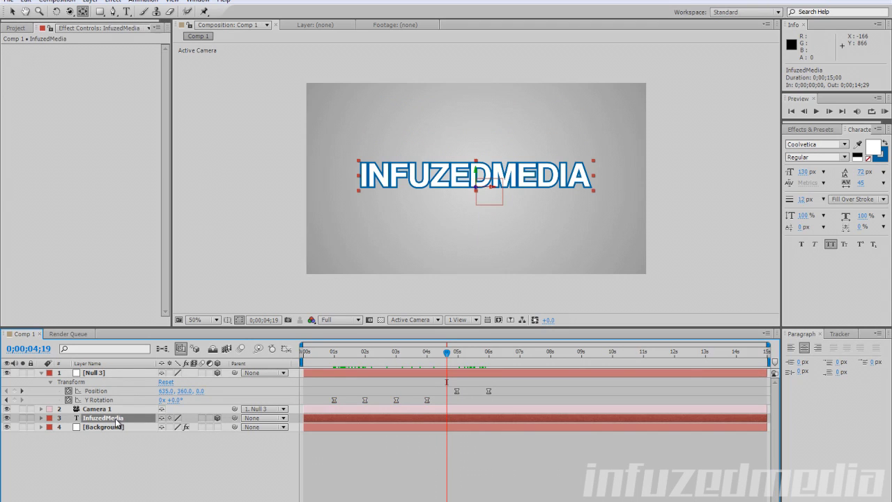
key(t)
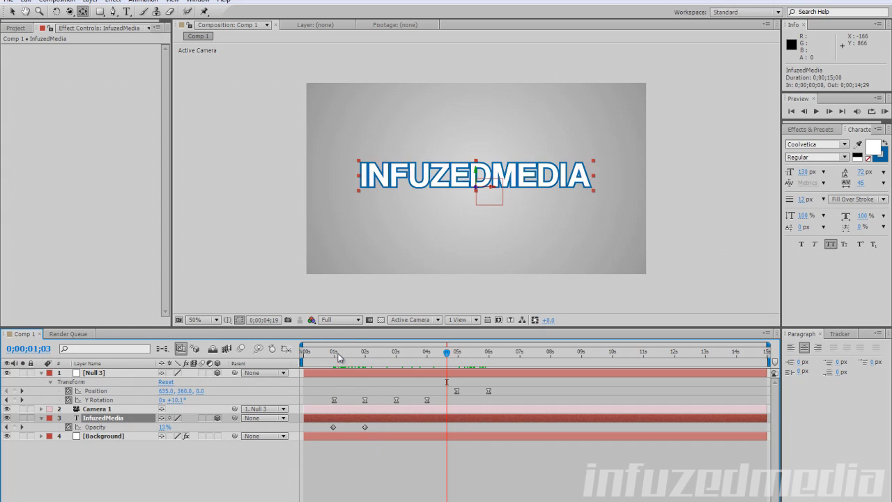
drag(356, 353, 388, 357)
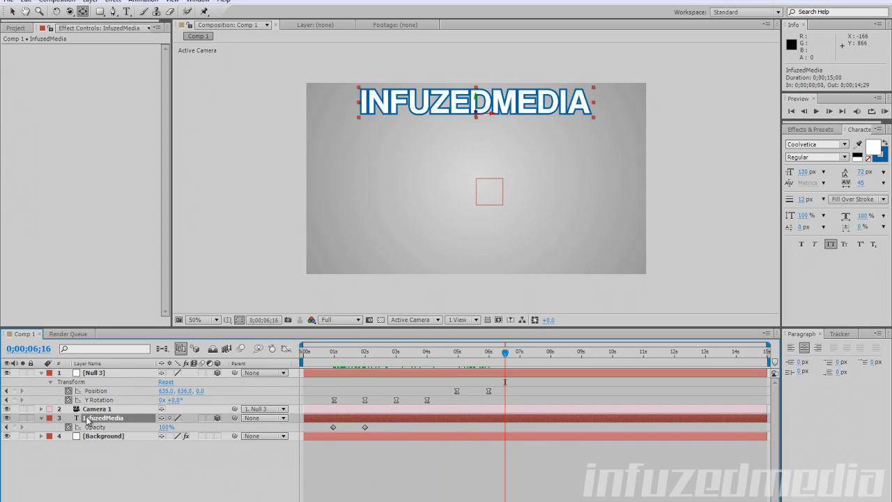
- Keyframe the text's Position at 7s and drag it down to the frame bottom (Y 928) at 8s
key(shift+p)
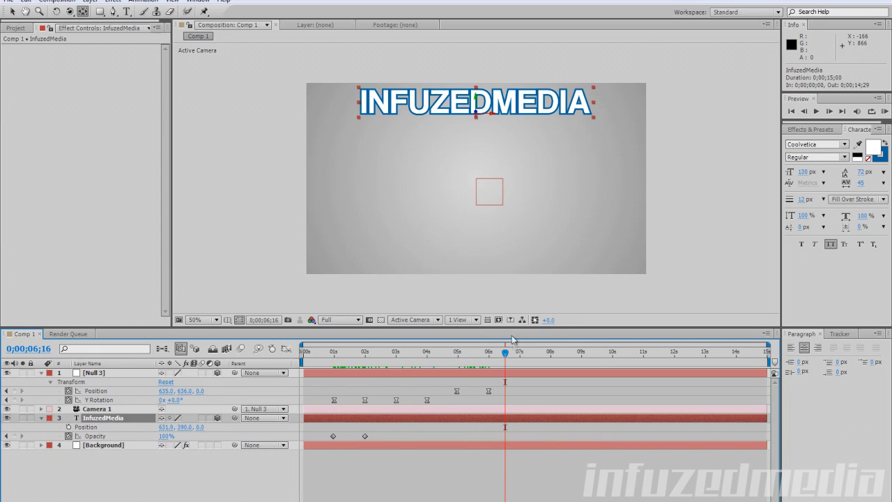
click(520, 355)
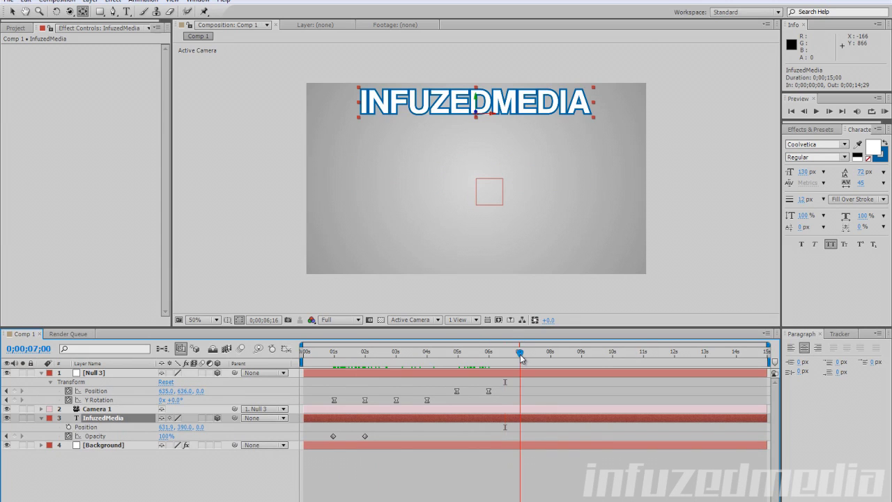
click(69, 428)
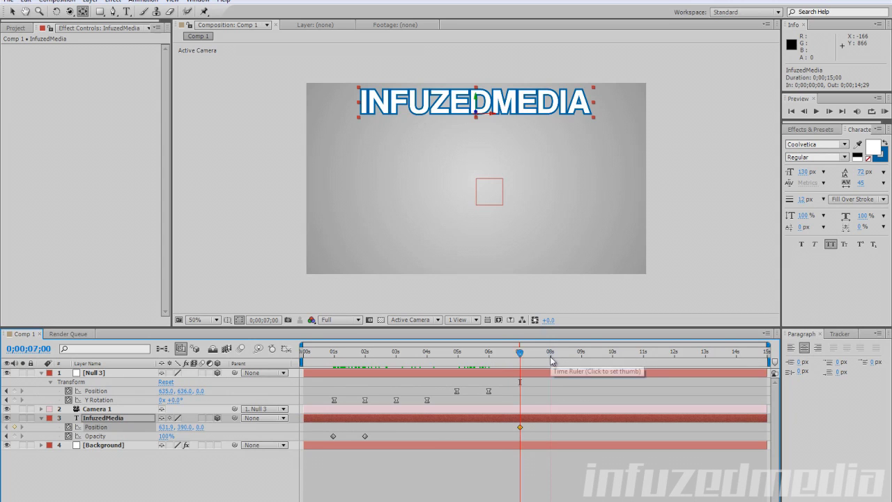
click(552, 357)
click(551, 356)
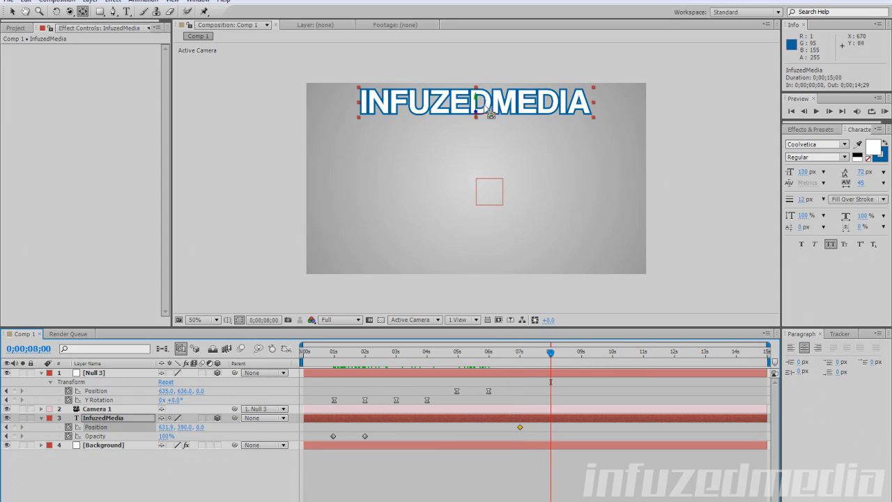
click(12, 11)
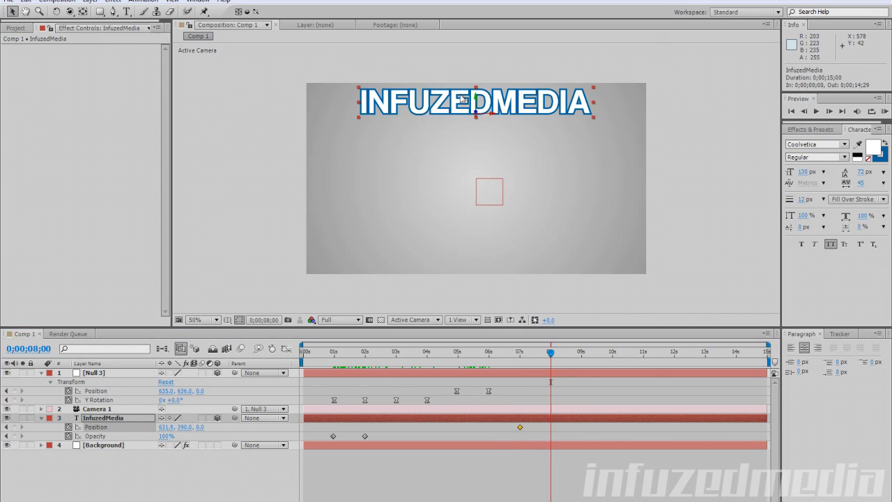
drag(456, 99, 457, 240)
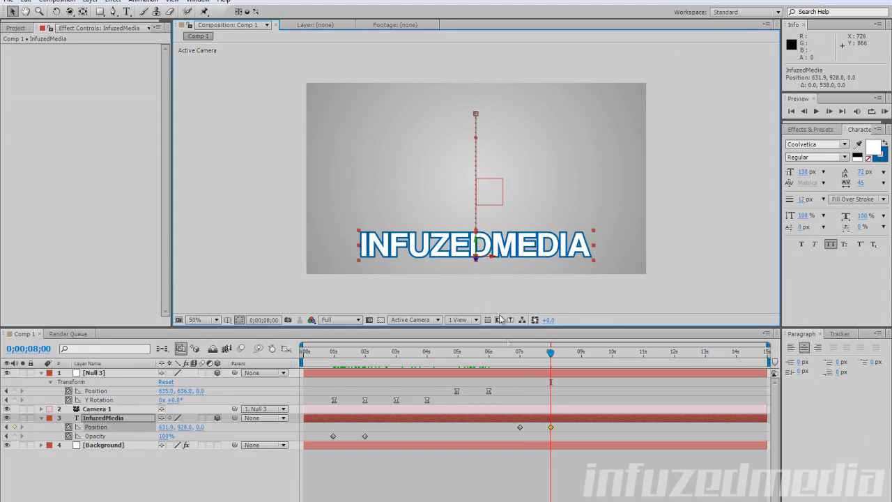
- Drag the motion path's Bezier handles so the 7–8s drop arcs left, then select both keyframes
click(475, 114)
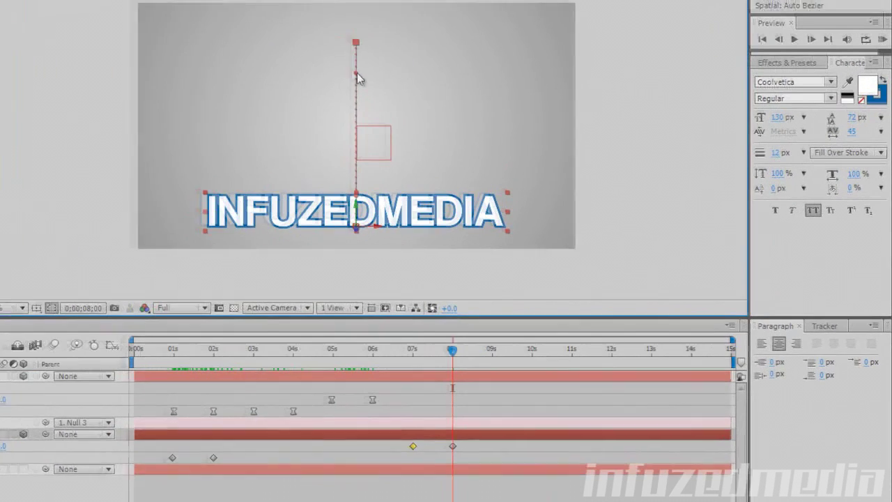
drag(477, 141, 473, 139)
drag(342, 71, 237, 105)
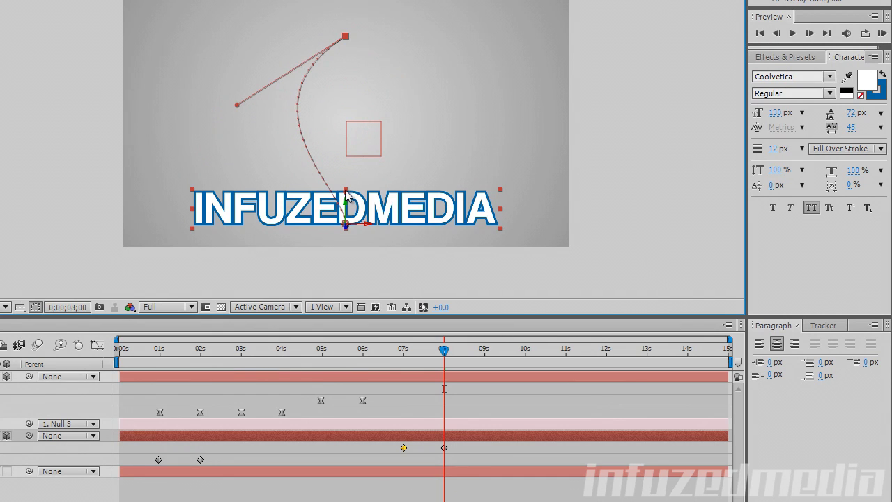
drag(346, 192, 272, 198)
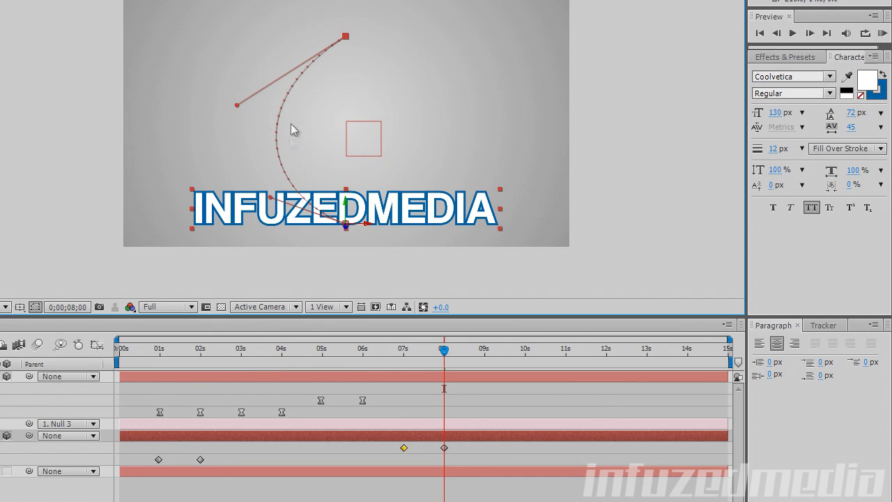
mouse_move(444, 350)
mouse_down()
mouse_move(415, 353)
mouse_move(436, 353)
mouse_up()
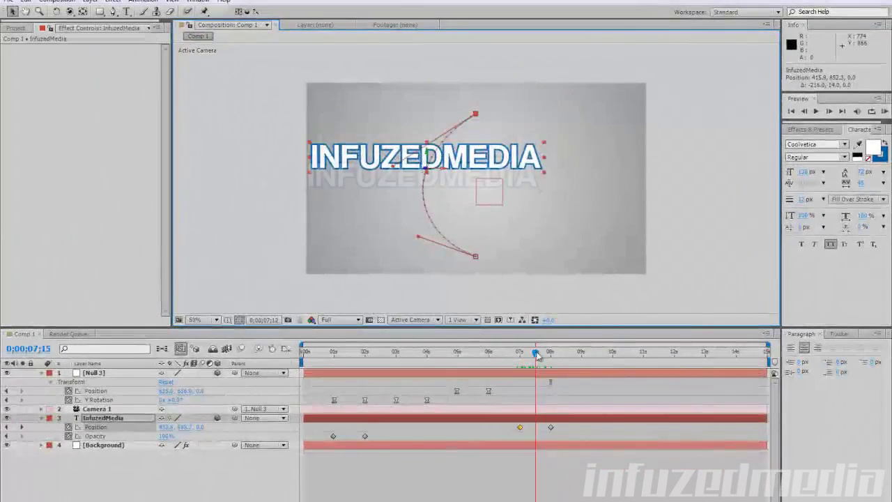
mouse_move(541, 355)
mouse_down()
mouse_move(522, 354)
mouse_move(549, 357)
mouse_up()
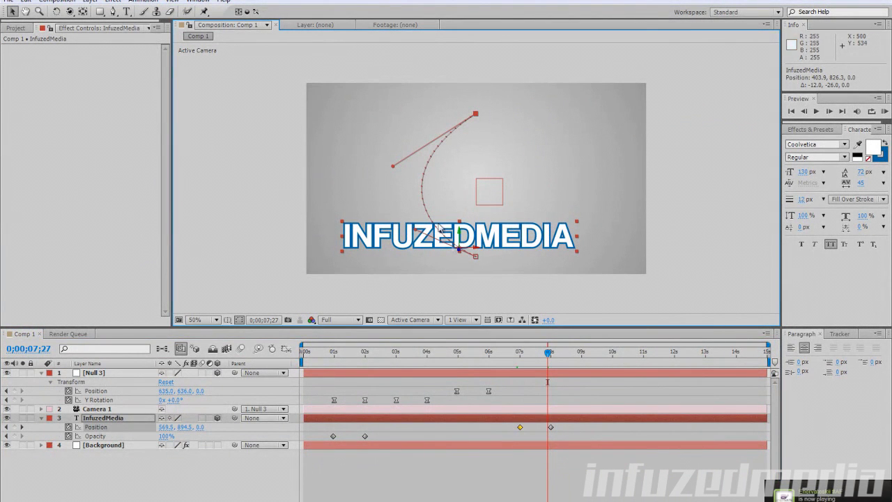
drag(599, 437, 481, 419)
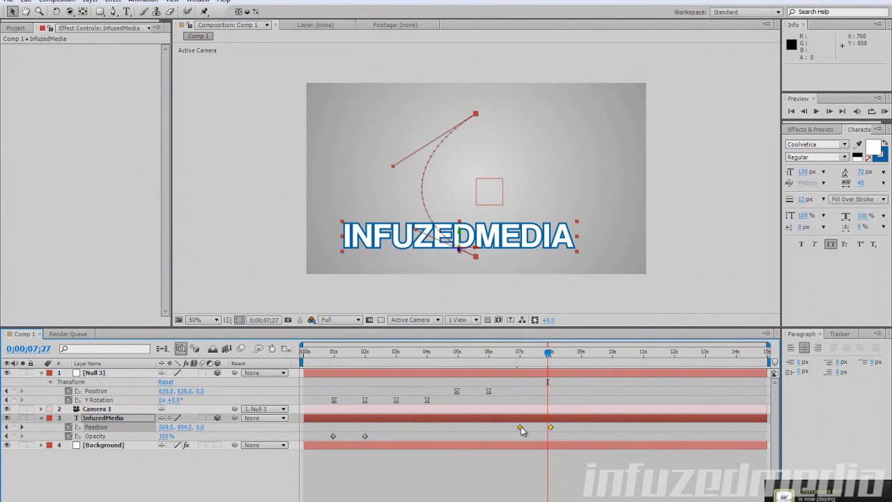
- Apply Easy Ease to the text's 7s and 8s Position keyframes and scrub to preview
right_click(520, 427)
mouse_move(586, 419)
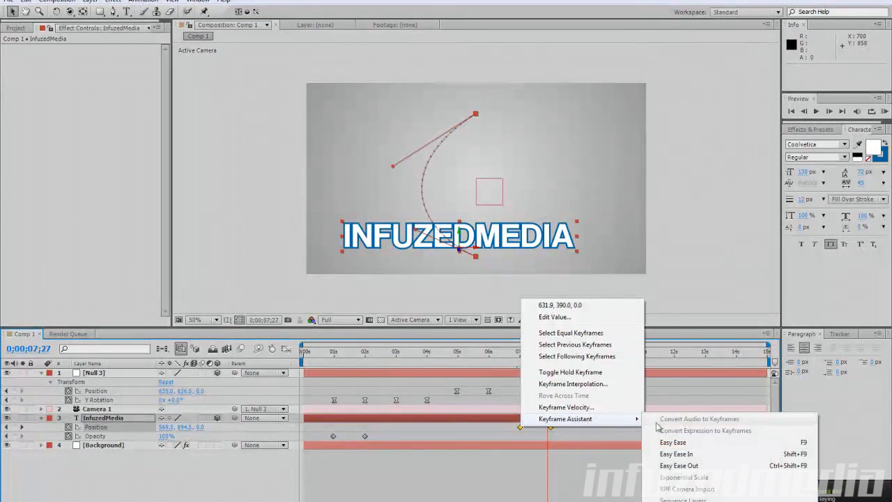
click(673, 442)
click(521, 361)
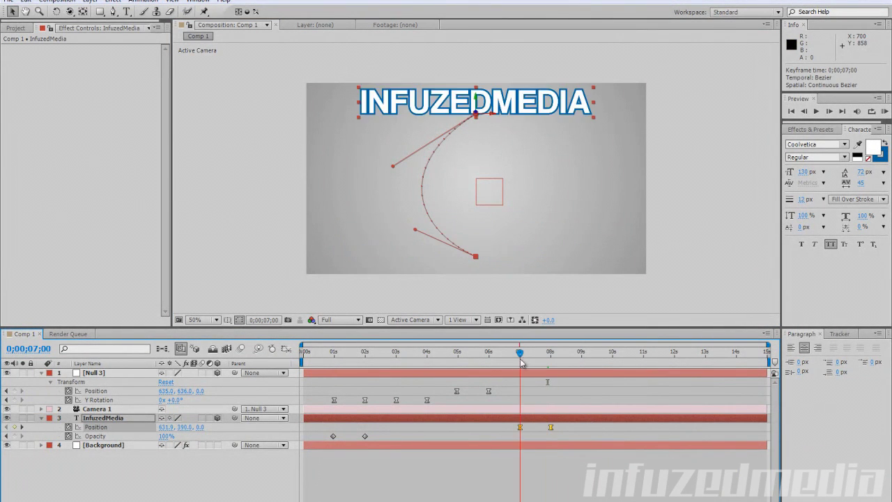
drag(521, 360, 542, 384)
click(703, 303)
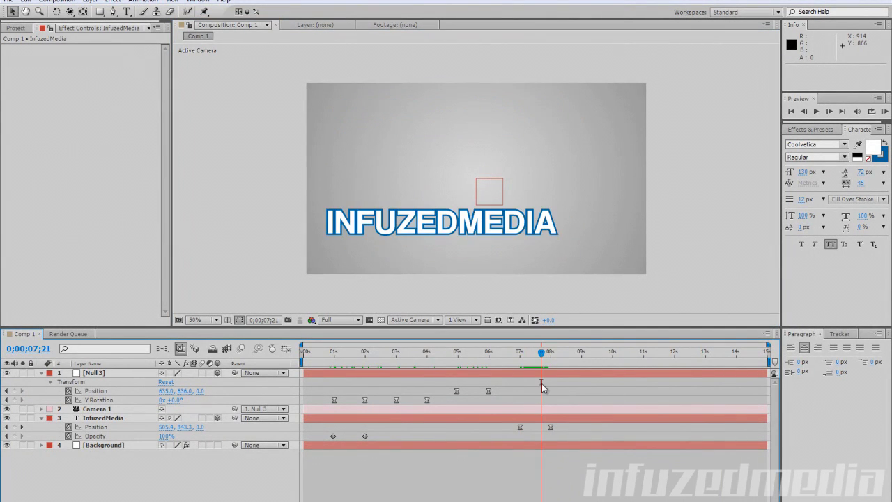
drag(336, 353, 537, 380)
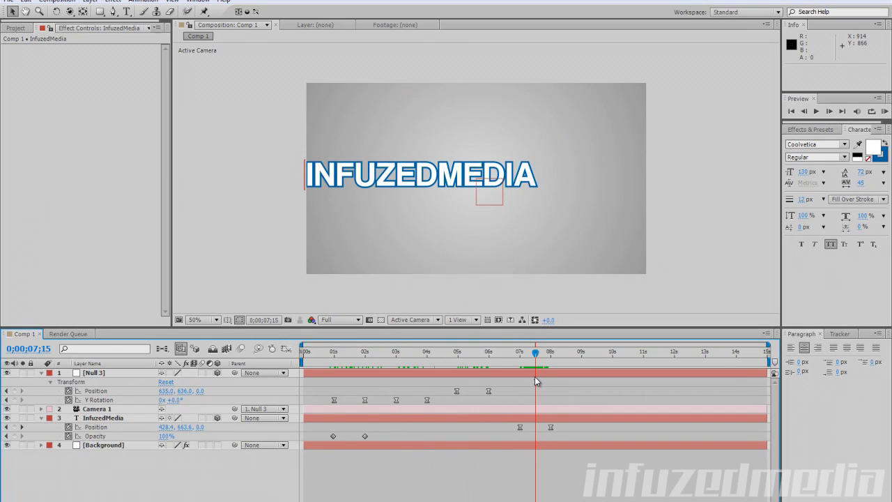
drag(535, 350, 525, 359)
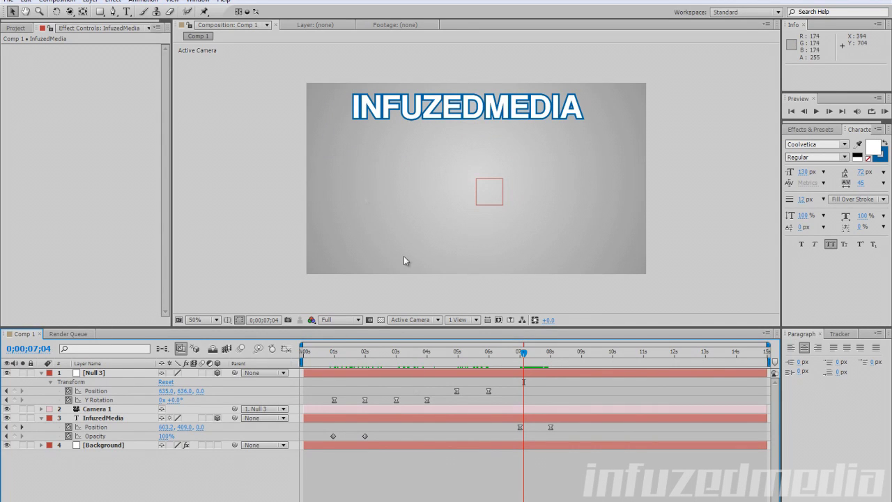
drag(348, 362, 506, 359)
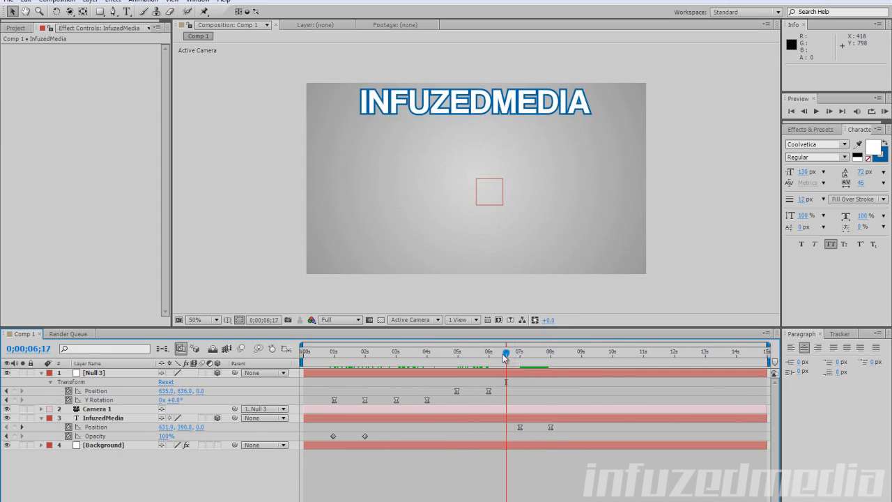
- Add a new Adjustment Layer 1 to the composition and select it
click(91, 3)
mouse_move(97, 11)
click(318, 82)
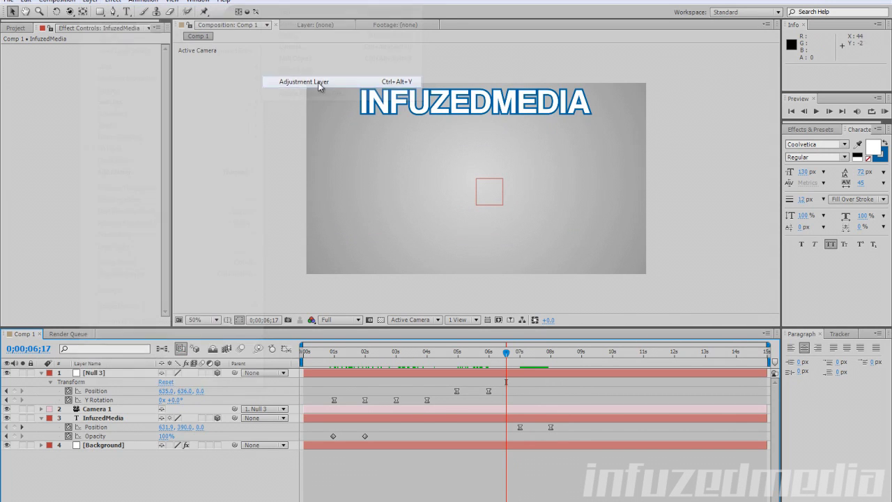
click(191, 82)
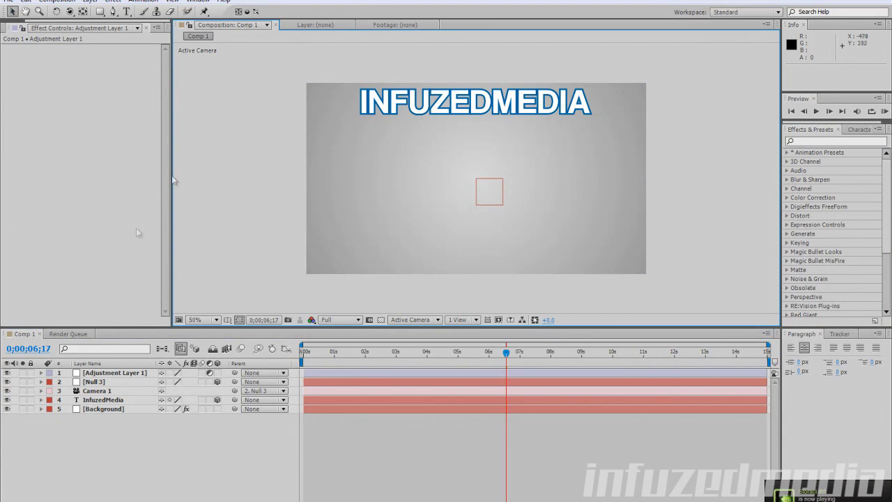
click(105, 374)
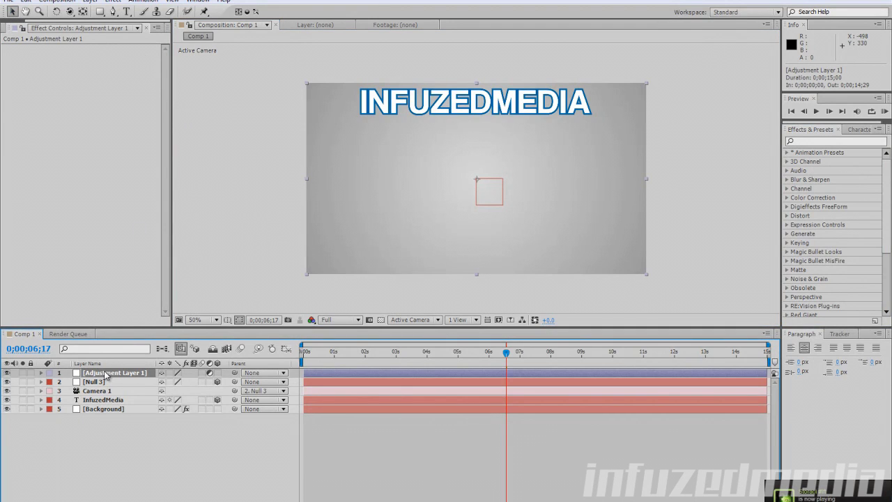
- Apply Curves to Adjustment Layer 1, shape an S-curve, and move it below InfuzedMedia
click(803, 141)
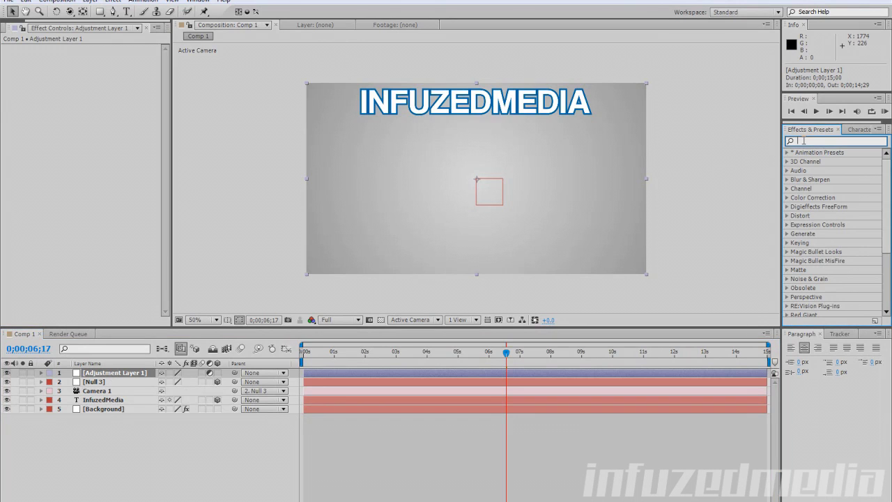
text(curv)
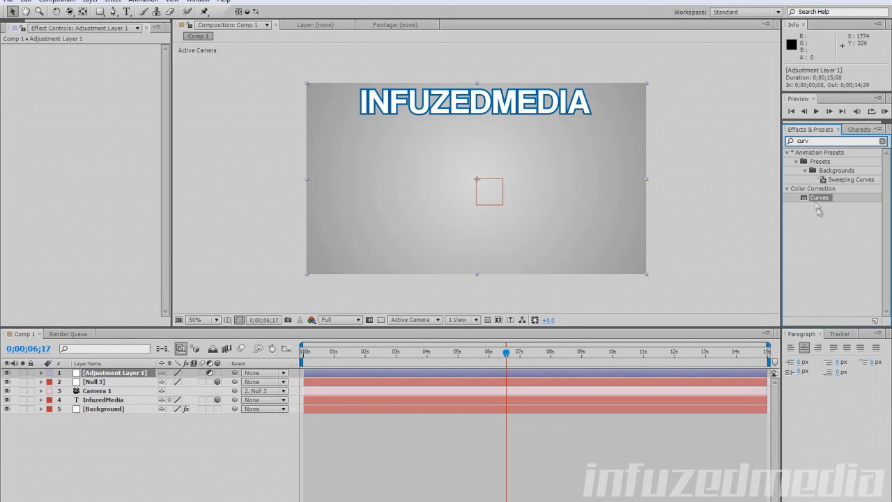
drag(819, 199, 148, 372)
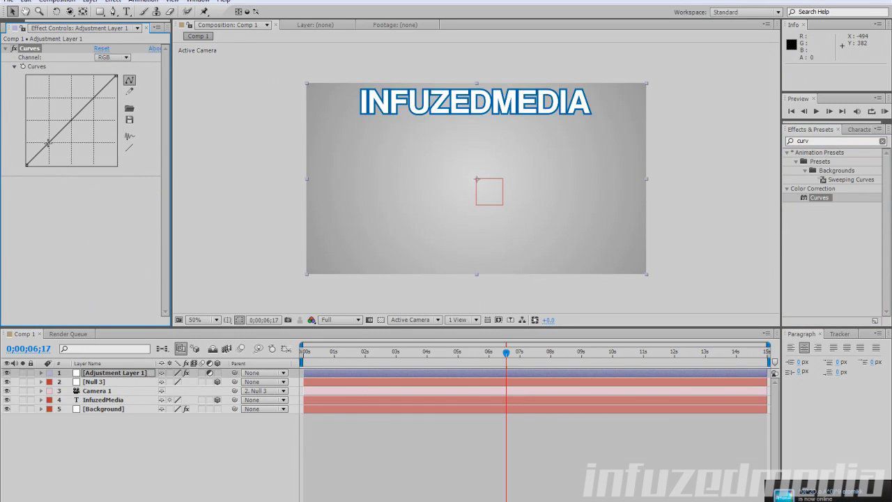
drag(48, 143, 43, 132)
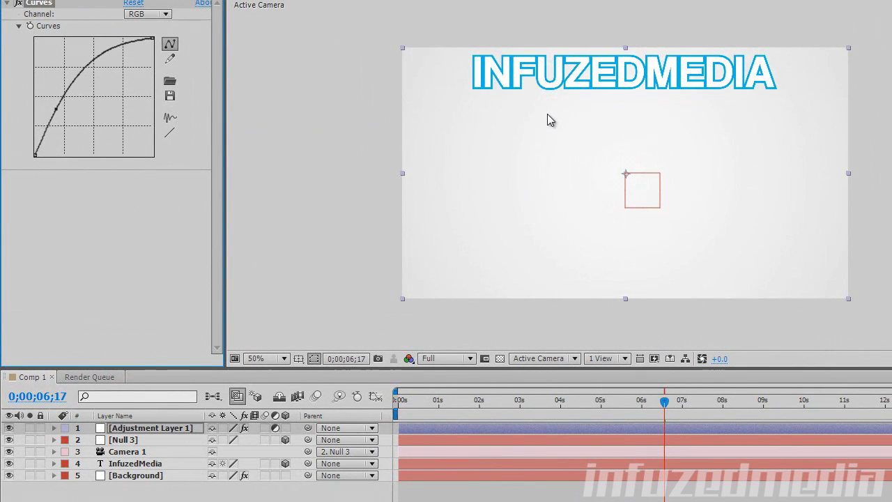
drag(53, 111, 68, 133)
drag(110, 87, 110, 66)
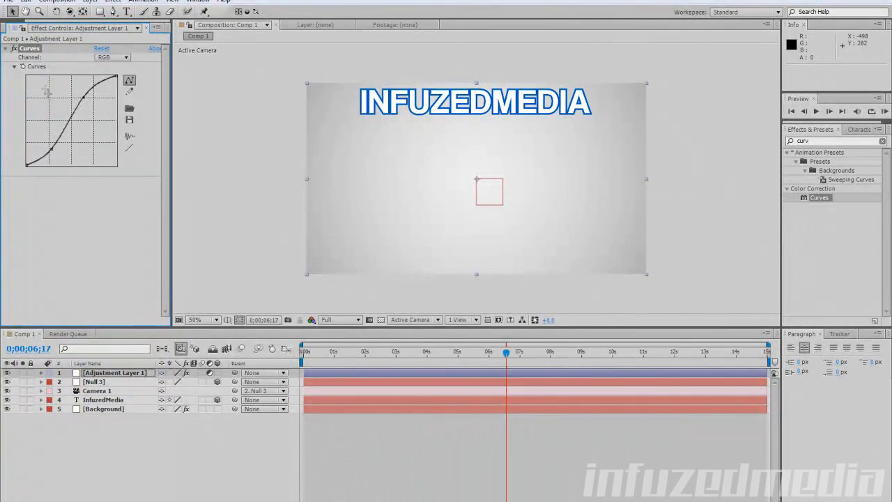
drag(103, 375, 107, 403)
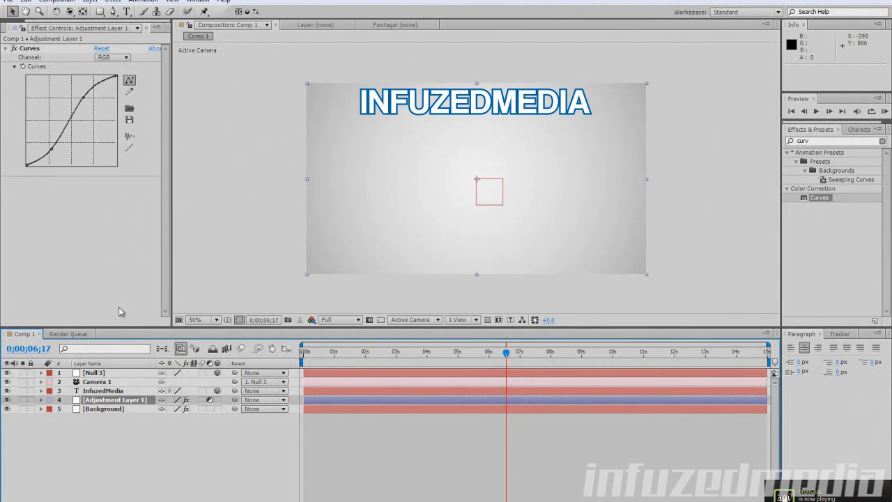
- Replace the Curves effect with a Tint effect whose Map Black To colour is blue
key(Delete)
click(833, 141)
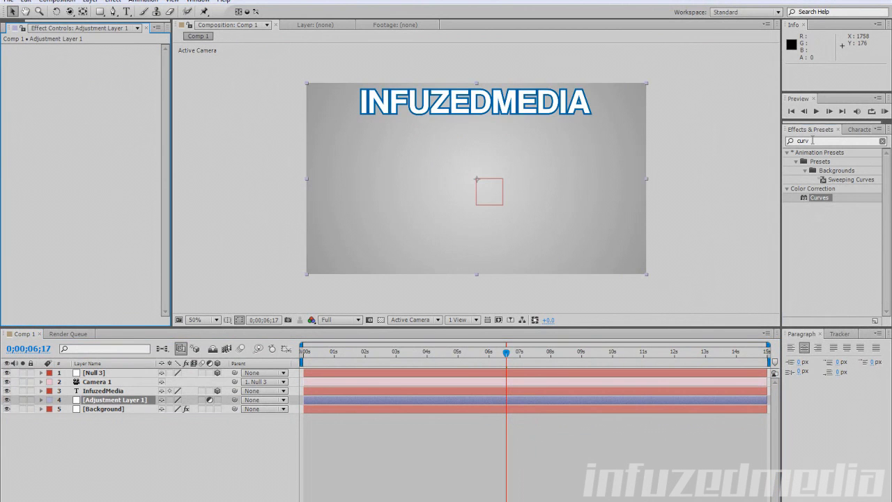
text(tint)
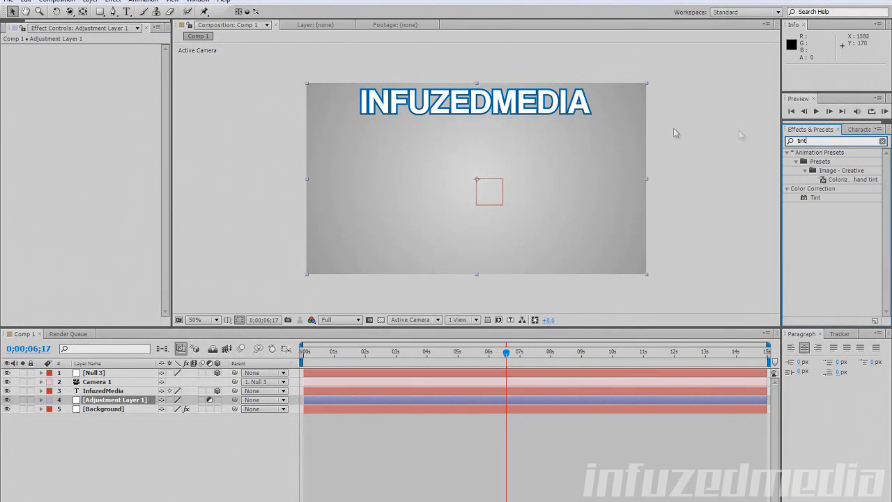
drag(816, 197, 115, 399)
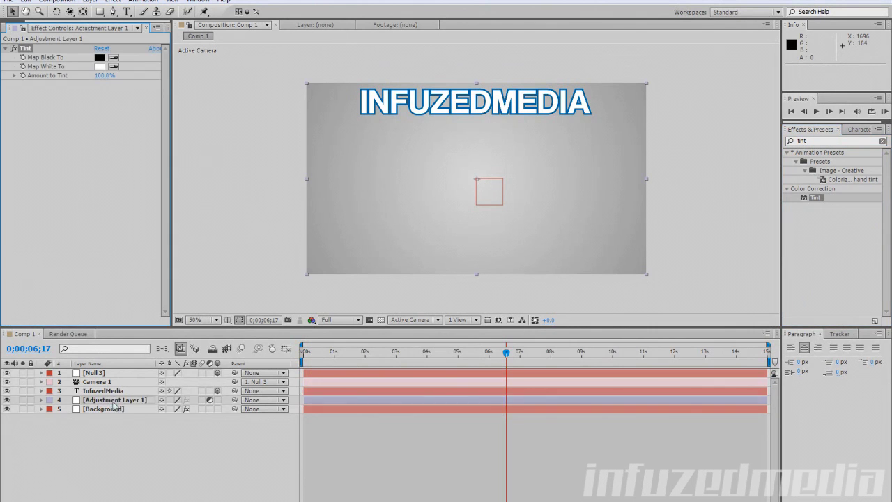
click(99, 58)
drag(143, 336, 170, 356)
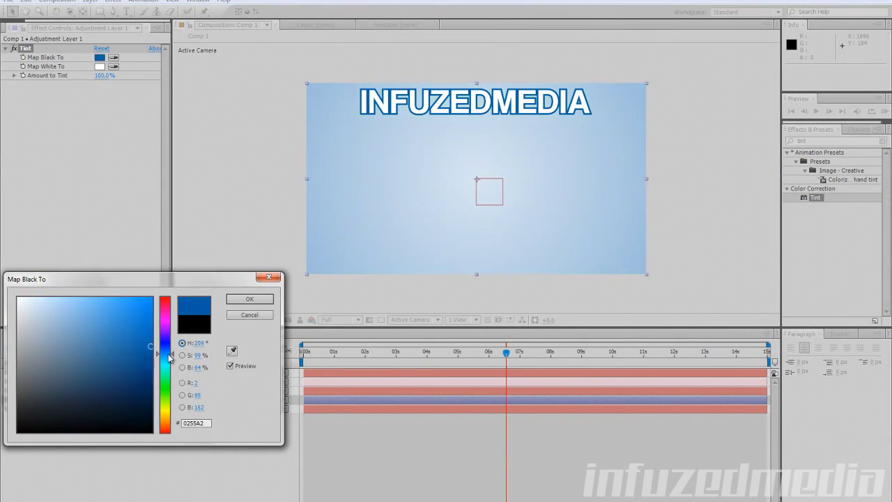
click(250, 298)
- Add a new Curves effect to the adjustment layer and drag it into a contrast S-curve
click(264, 235)
double_click(808, 141)
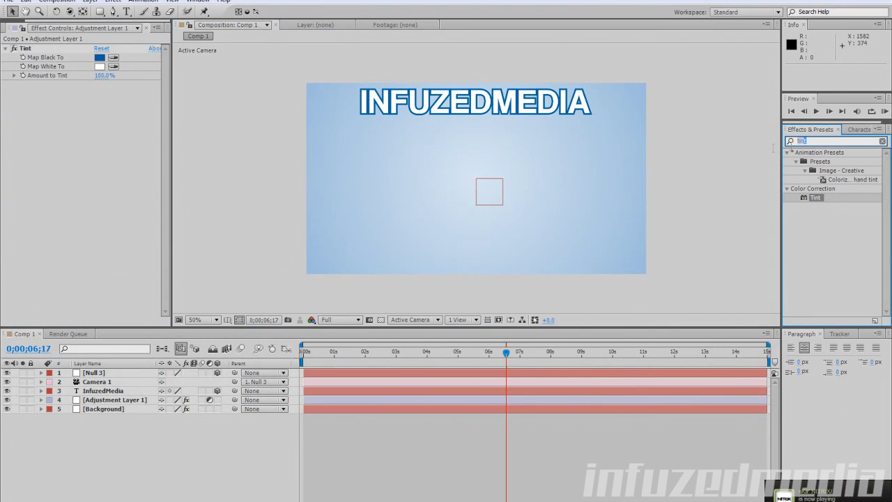
text(curves)
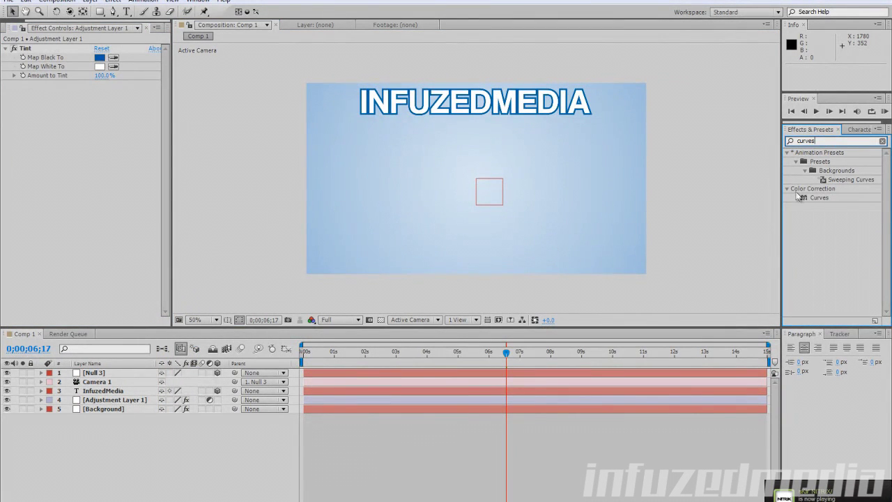
drag(819, 197, 148, 400)
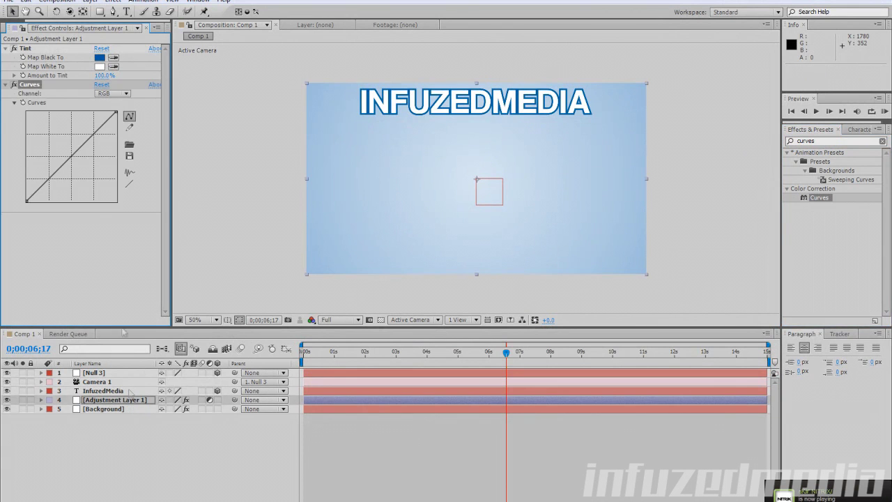
drag(51, 182, 60, 192)
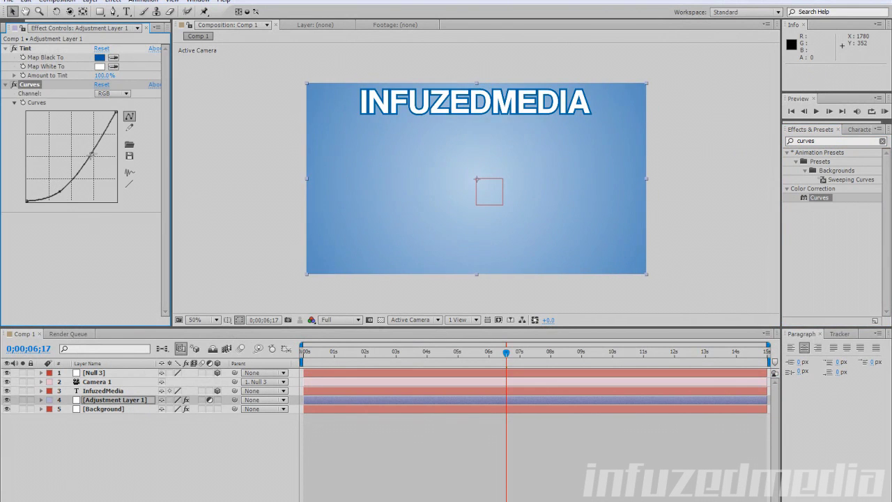
drag(93, 151, 94, 142)
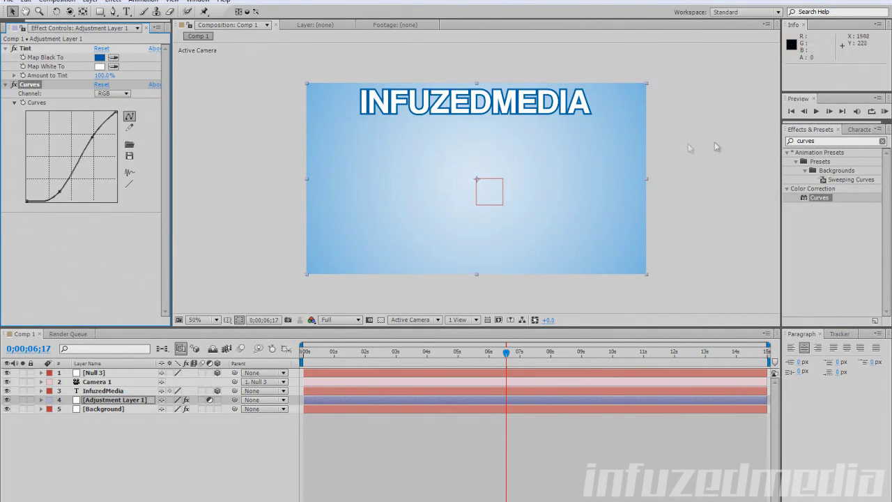
click(218, 136)
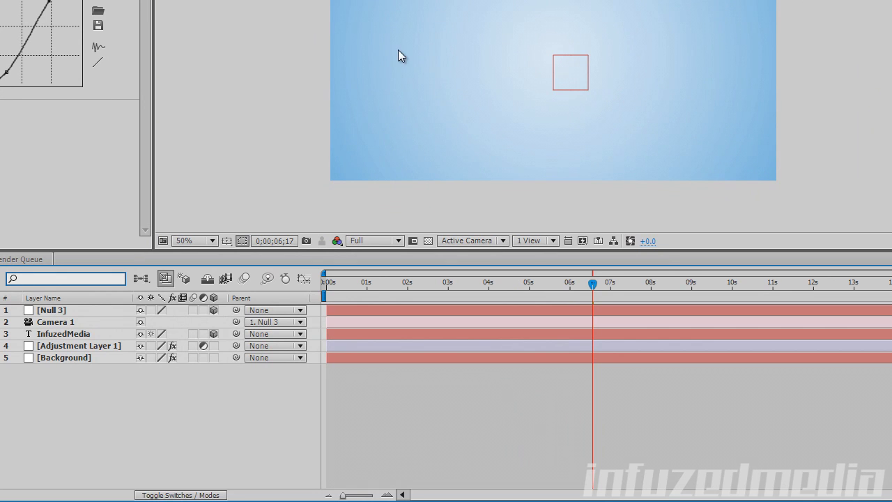
- Reveal Null 3's Position keyframes, trial a Z depth change, then undo it
click(65, 330)
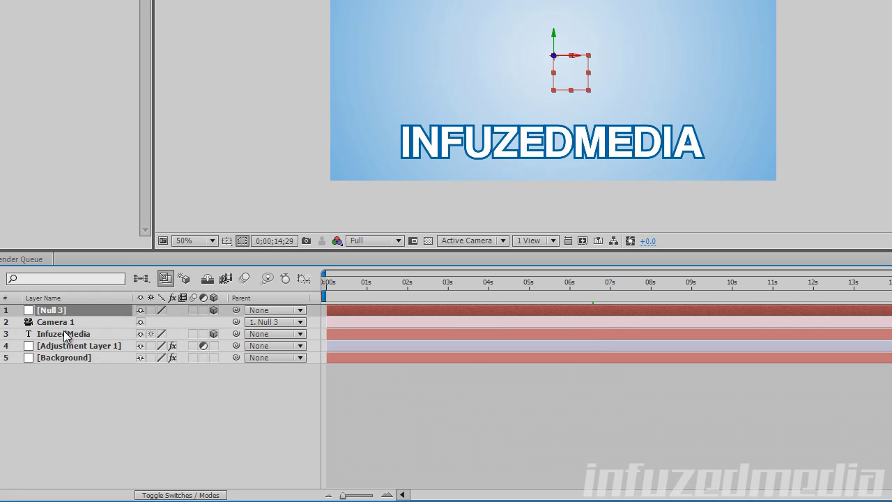
key(p)
drag(584, 295, 598, 294)
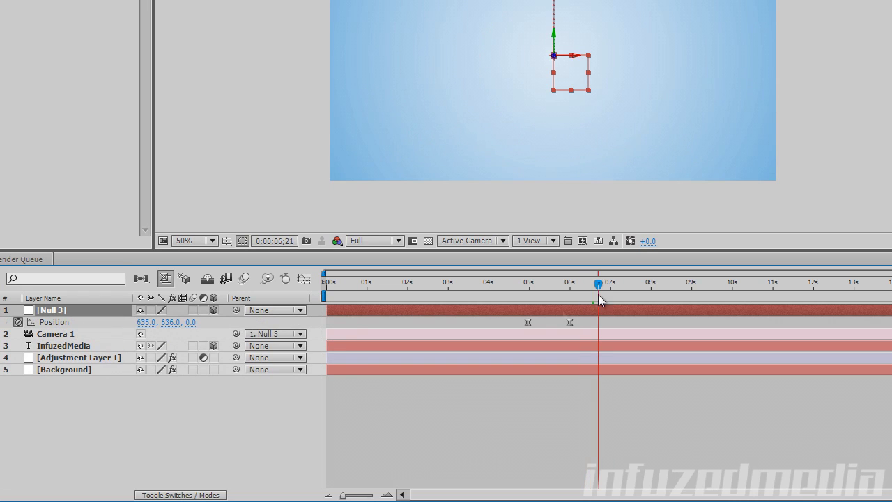
drag(191, 330, 279, 318)
key(ctrl+z)
drag(548, 283, 603, 284)
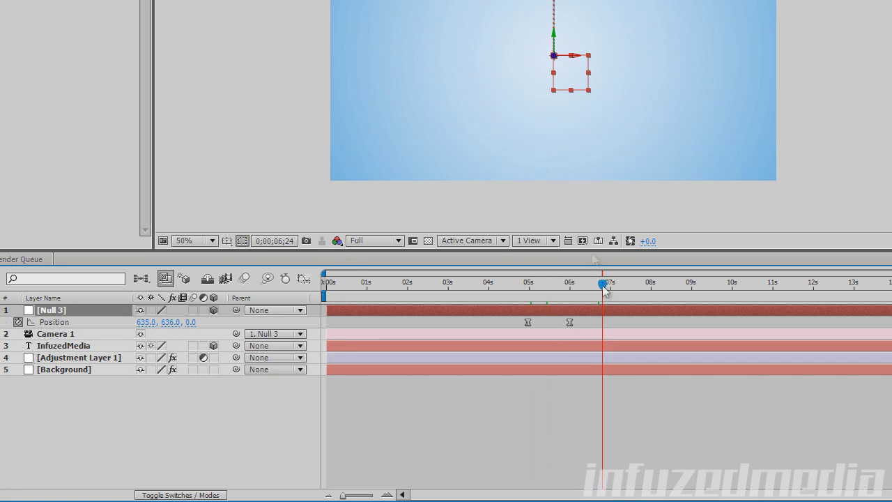
click(219, 93)
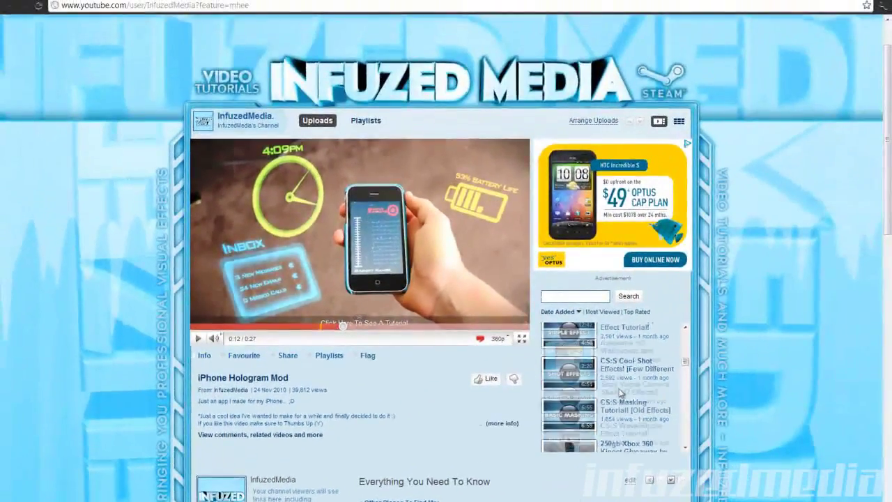
- Scroll through the YouTube channel's uploads, profile and comments, then back to the top
scroll(642, 382, down, 3)
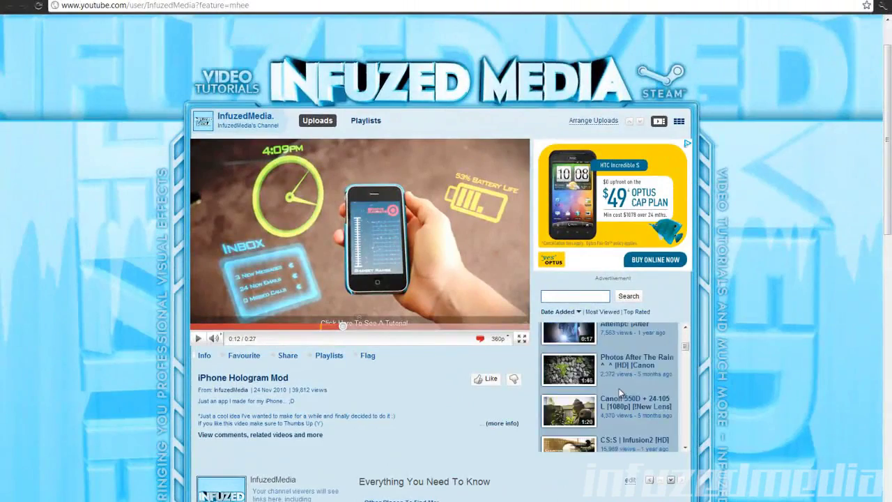
scroll(641, 382, up, 3)
scroll(620, 393, down, 3)
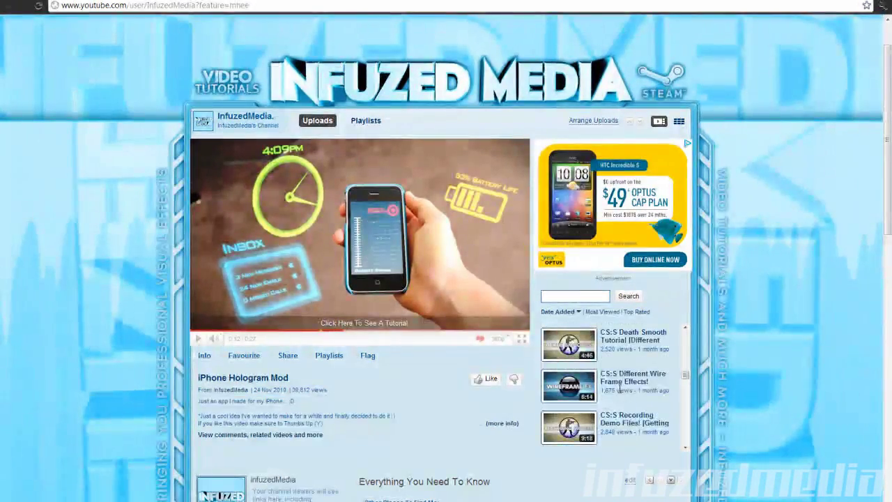
scroll(466, 417, down, 5)
scroll(436, 417, down, 3)
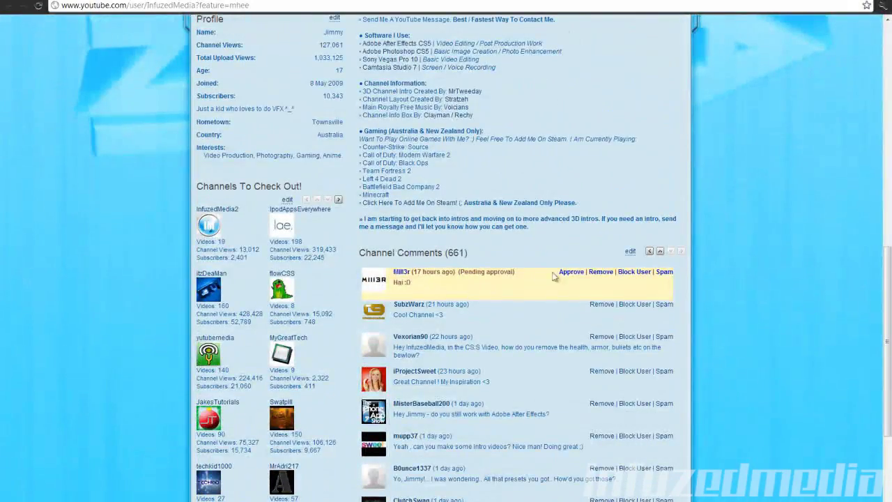
scroll(334, 362, up, 7)
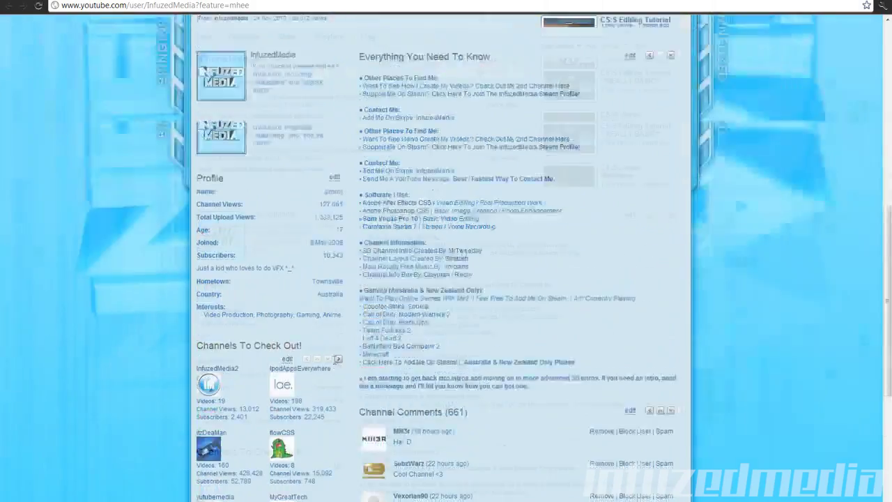
scroll(742, 183, up, 1)
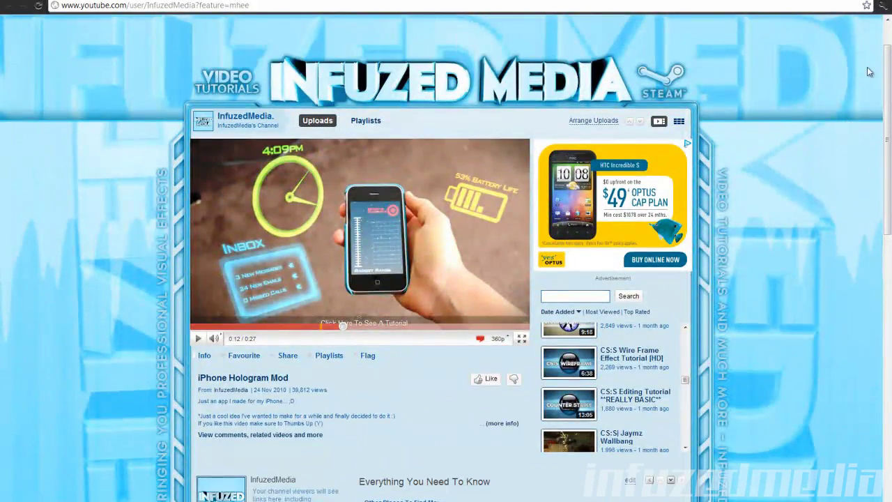